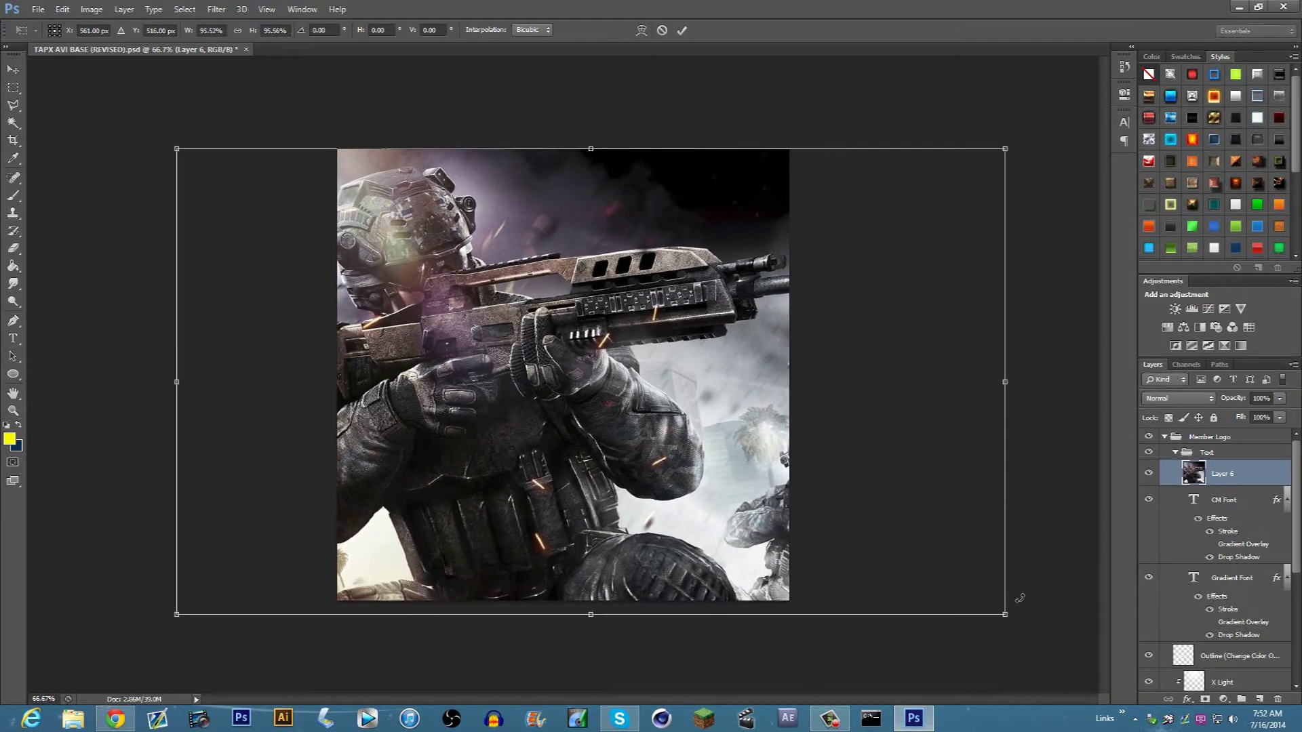
Scale the soldier image to about 21 × 12 in and reposition it so the soldier and rifle sit over the canvas.
key("Return")
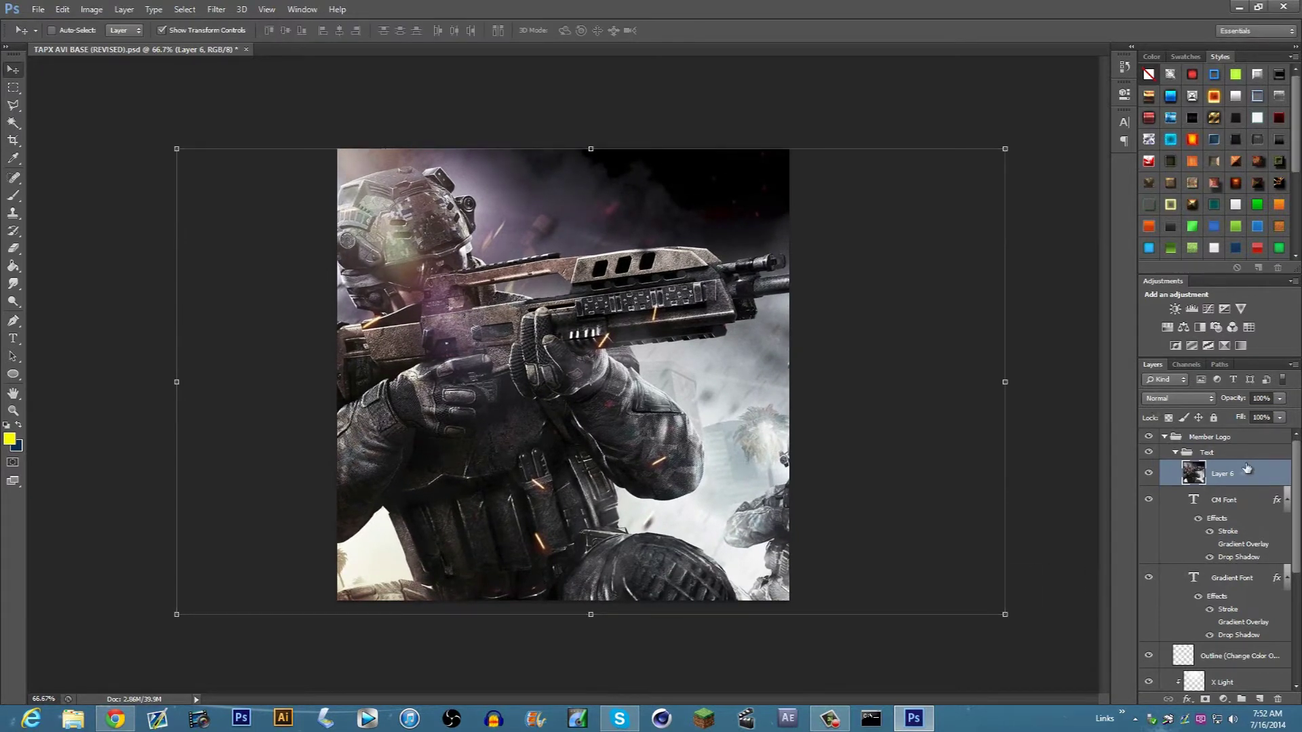
left_click_drag(544, 363, 580, 503)
left_click_drag(578, 439, 558, 409)
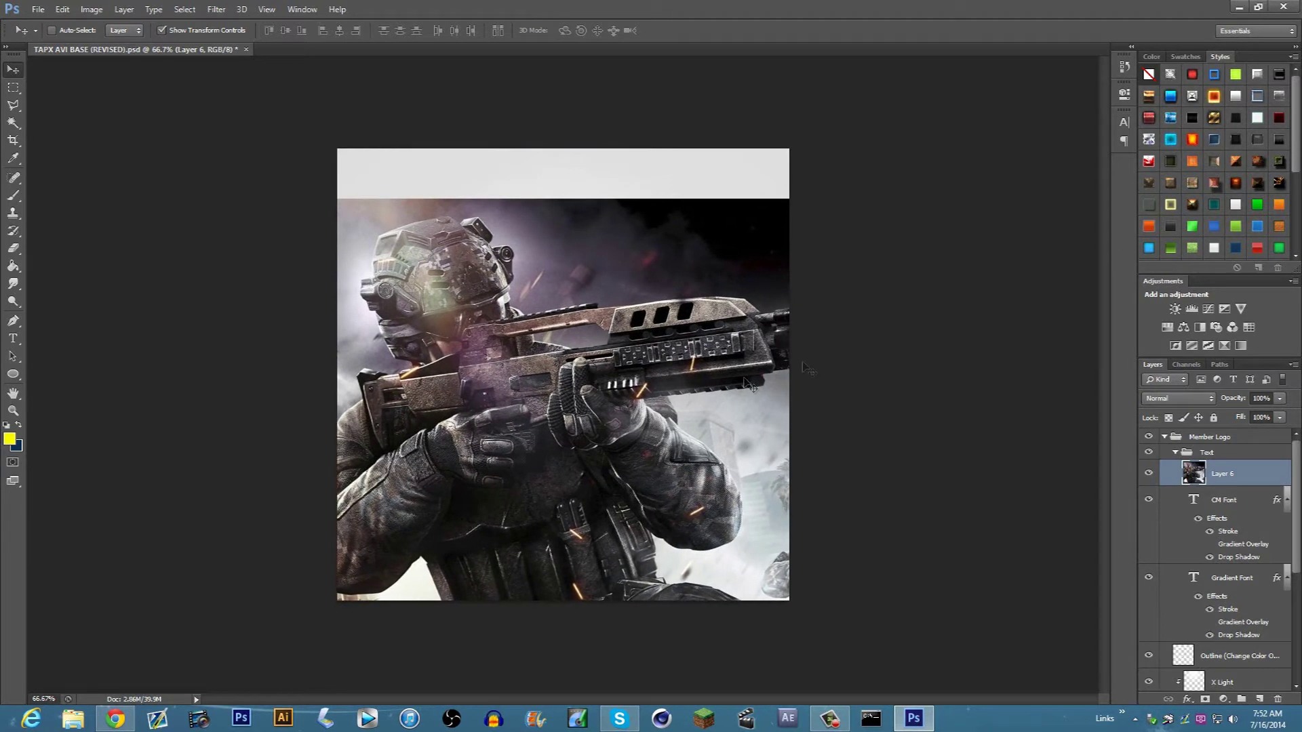
left_click_drag(1044, 199, 900, 276)
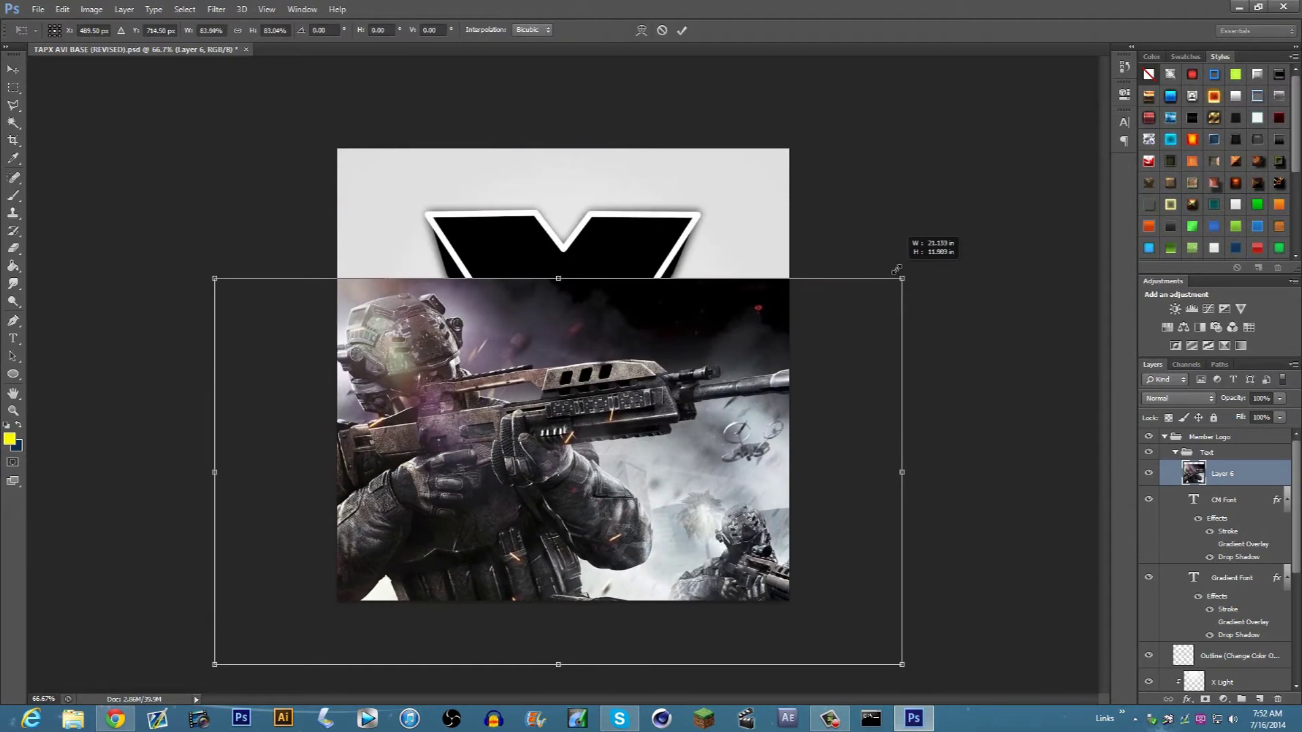
left_click_drag(687, 304, 734, 226)
key("Return")
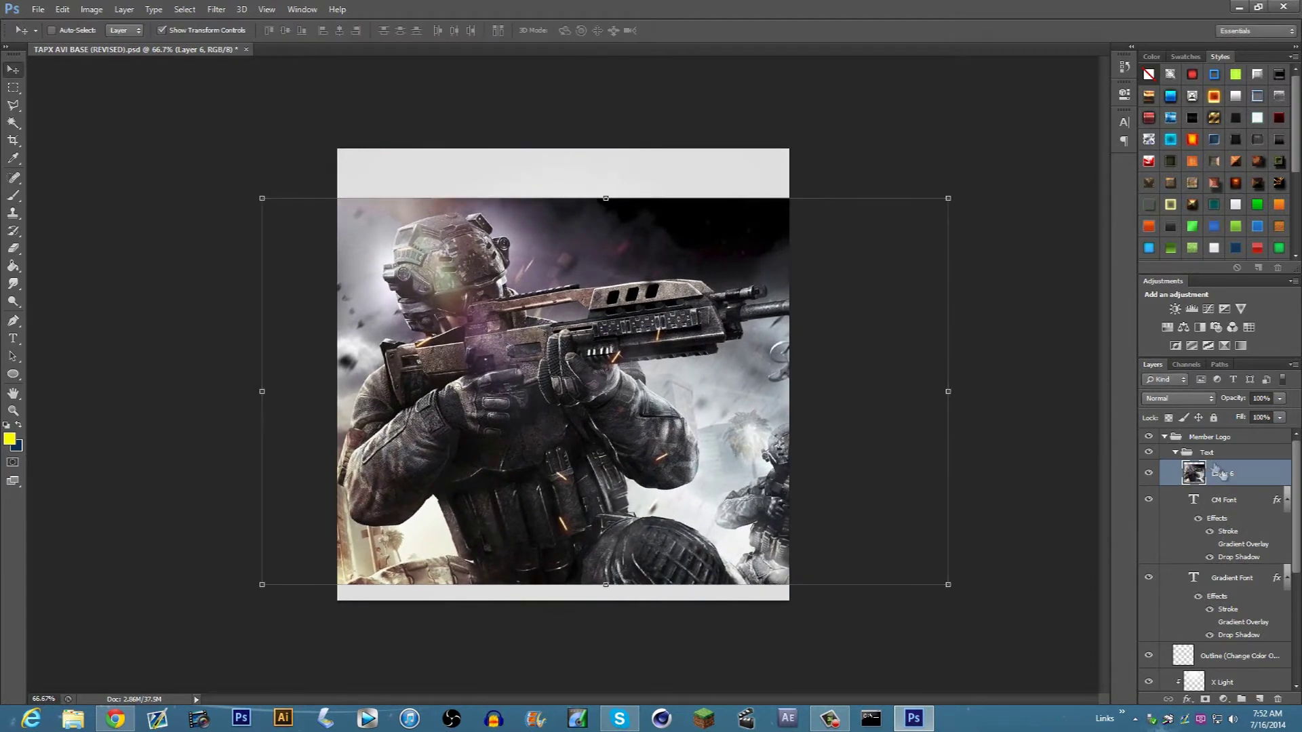
Move Layer 6 directly above the Dont Touch layer so it clips to the X, and position the soldier inside the letter.
left_click_drag(1233, 474, 1247, 586)
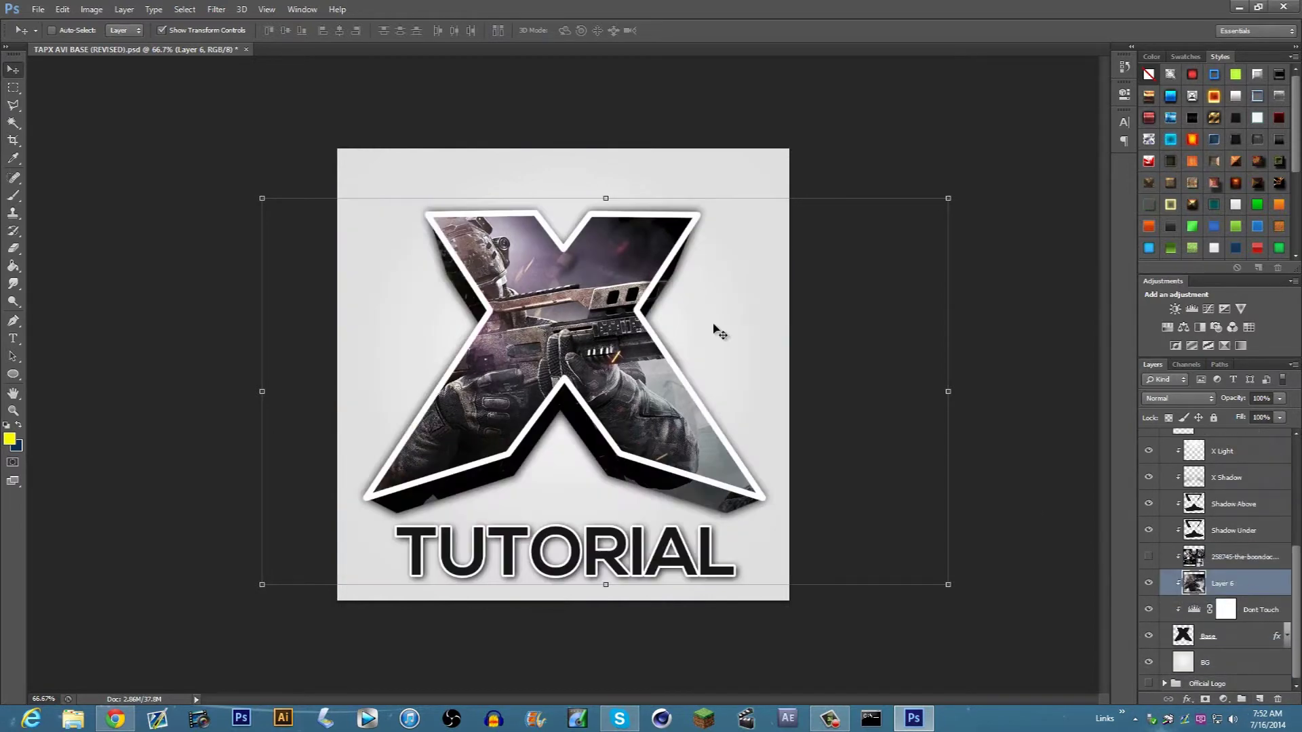
left_click_drag(655, 309, 611, 315)
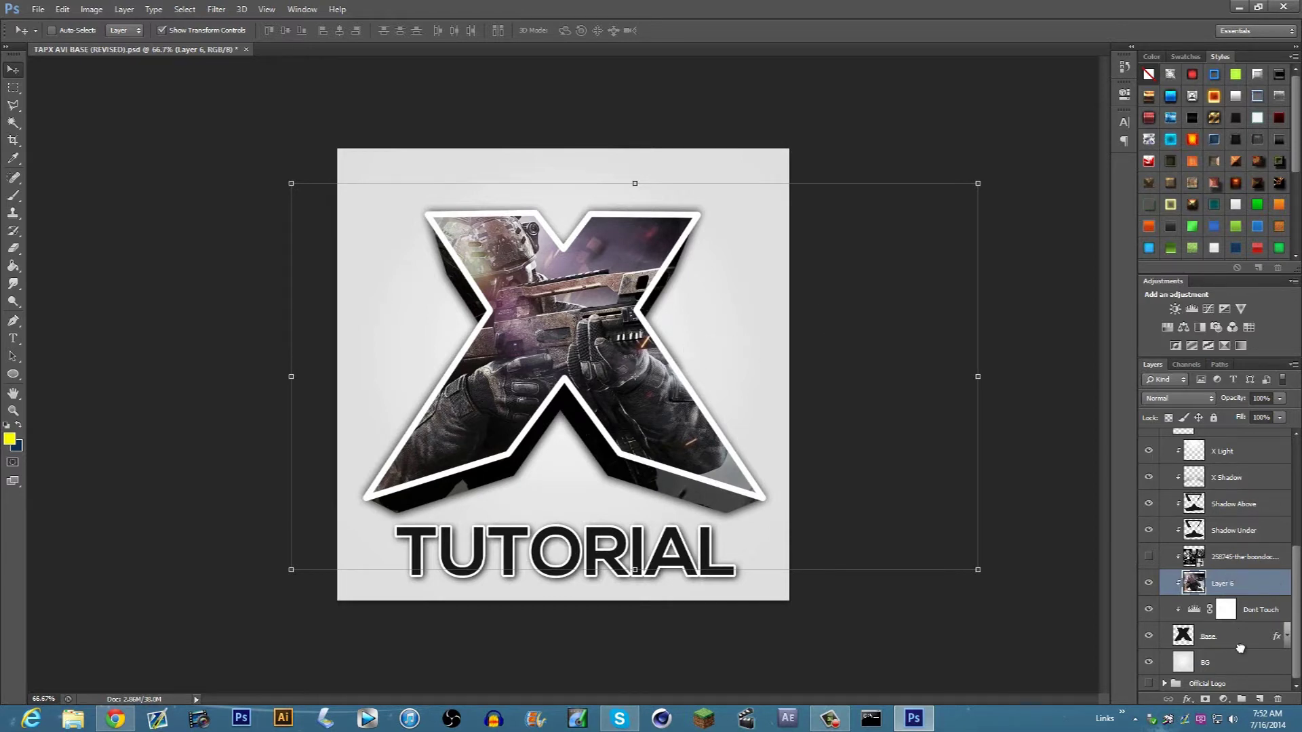
left_click_drag(1241, 692, 1229, 594)
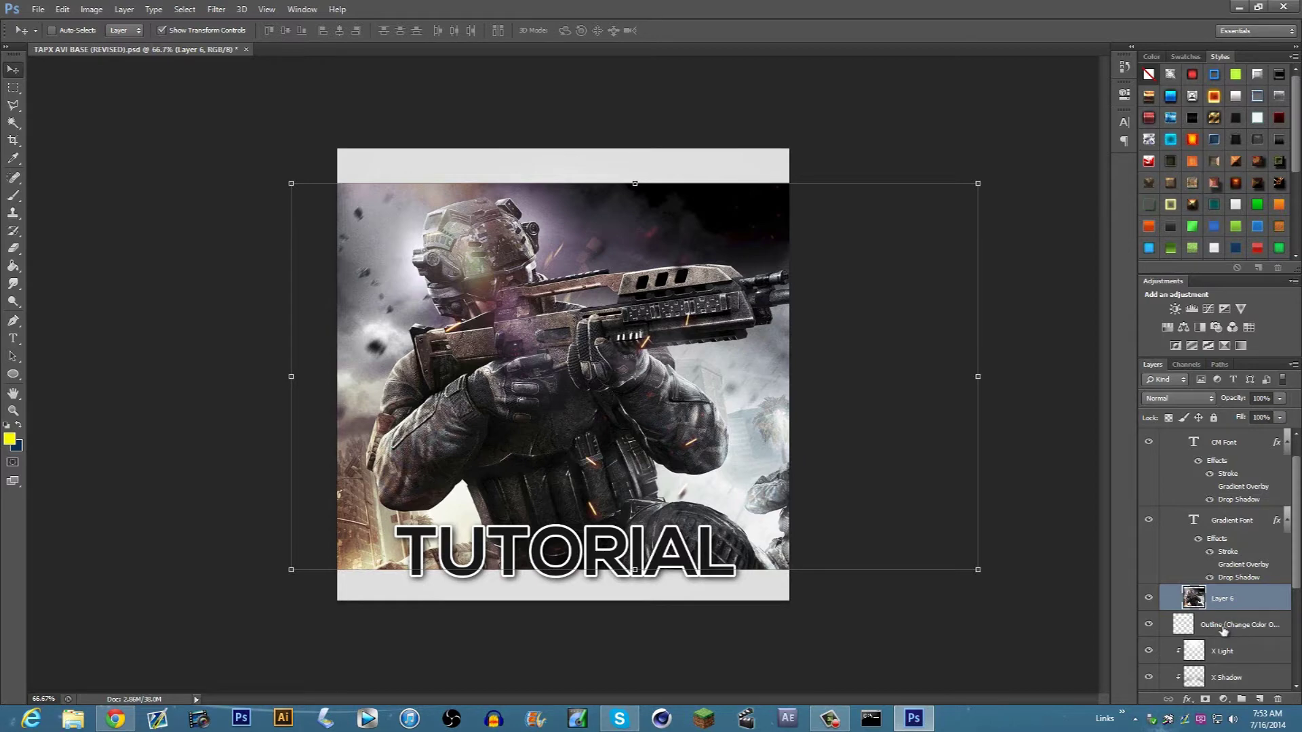
right_click(1240, 594)
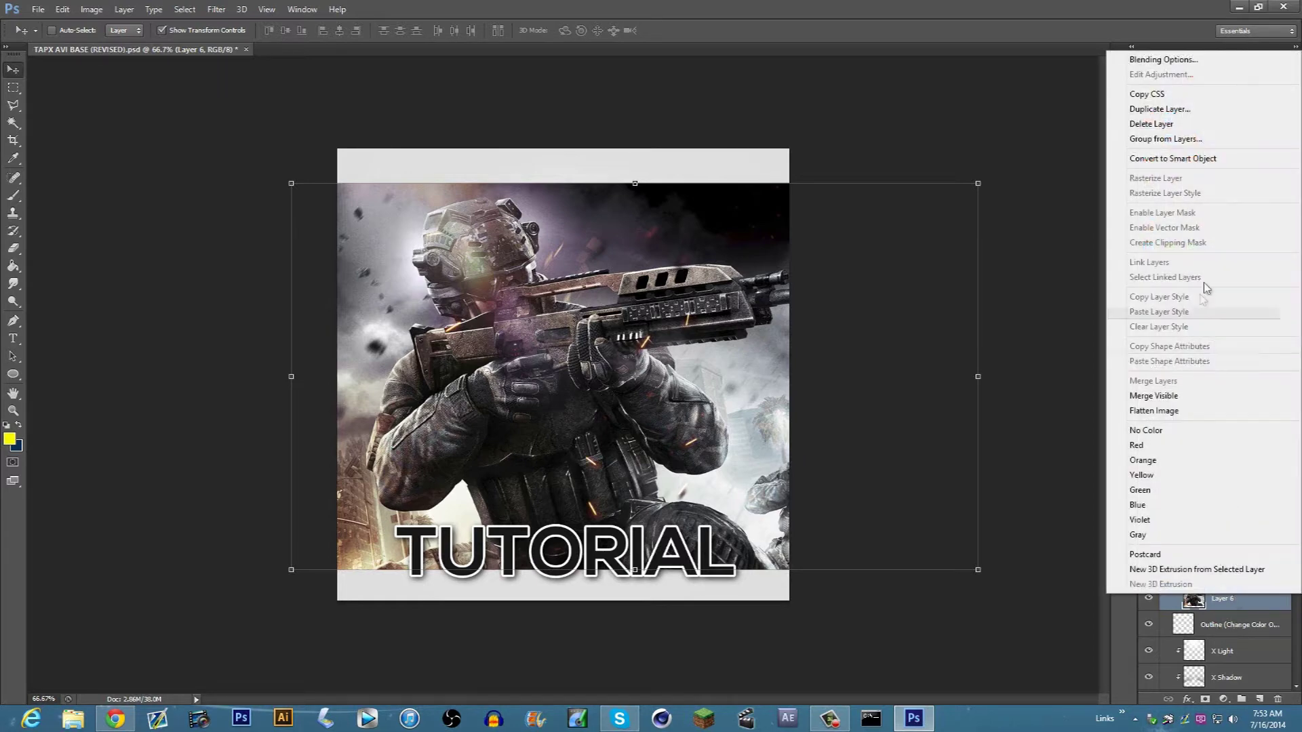
key("Escape")
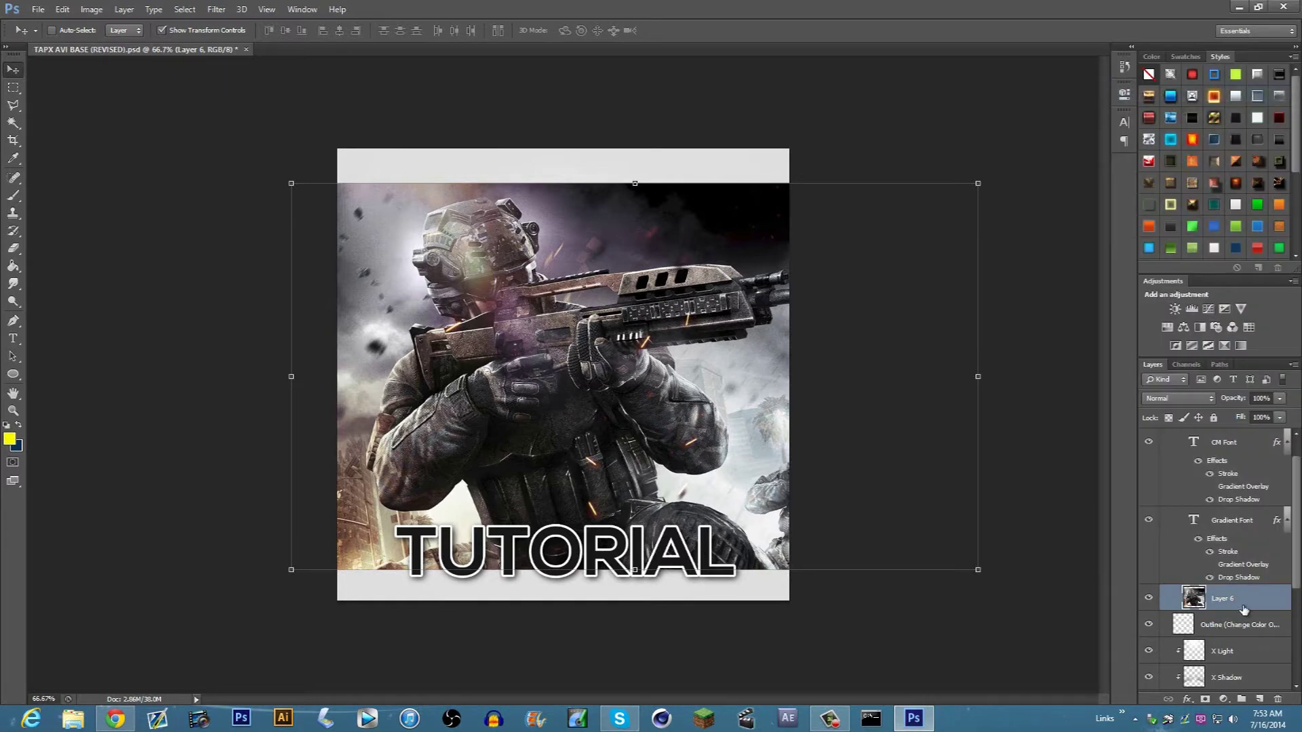
right_click(1231, 606)
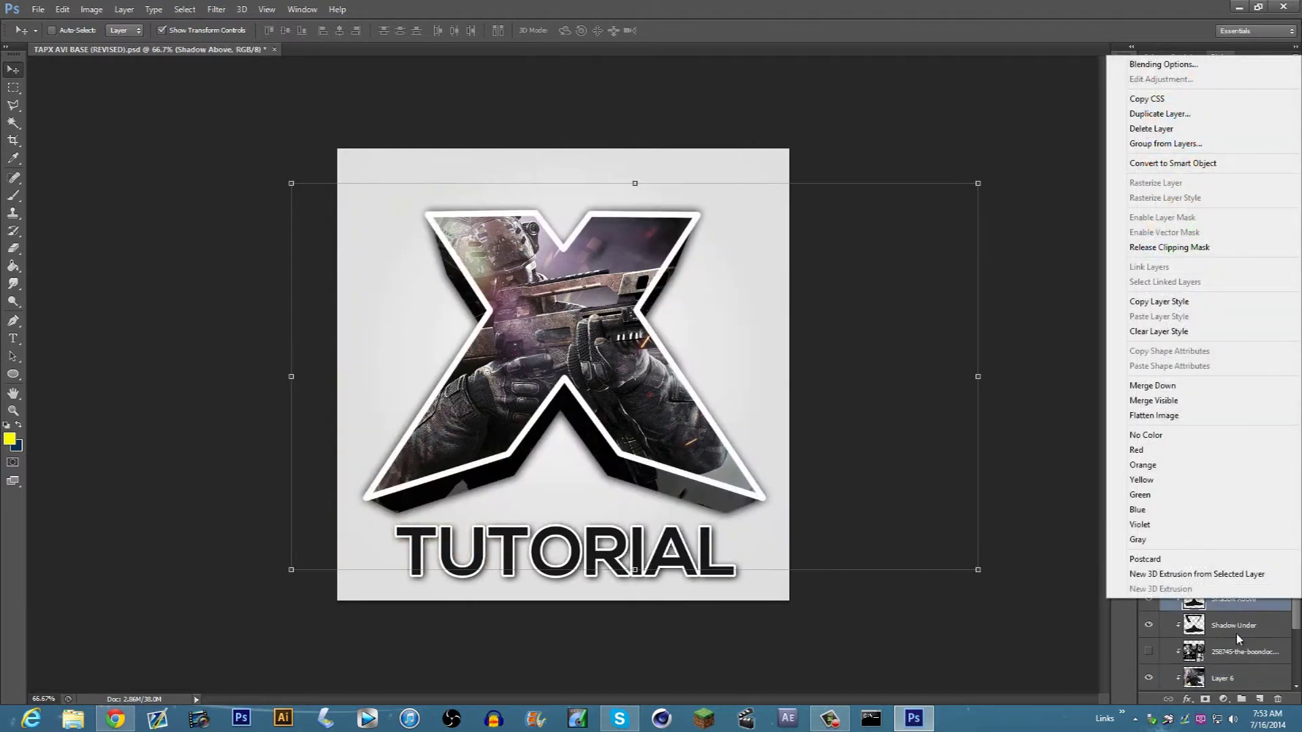
left_click(1235, 633)
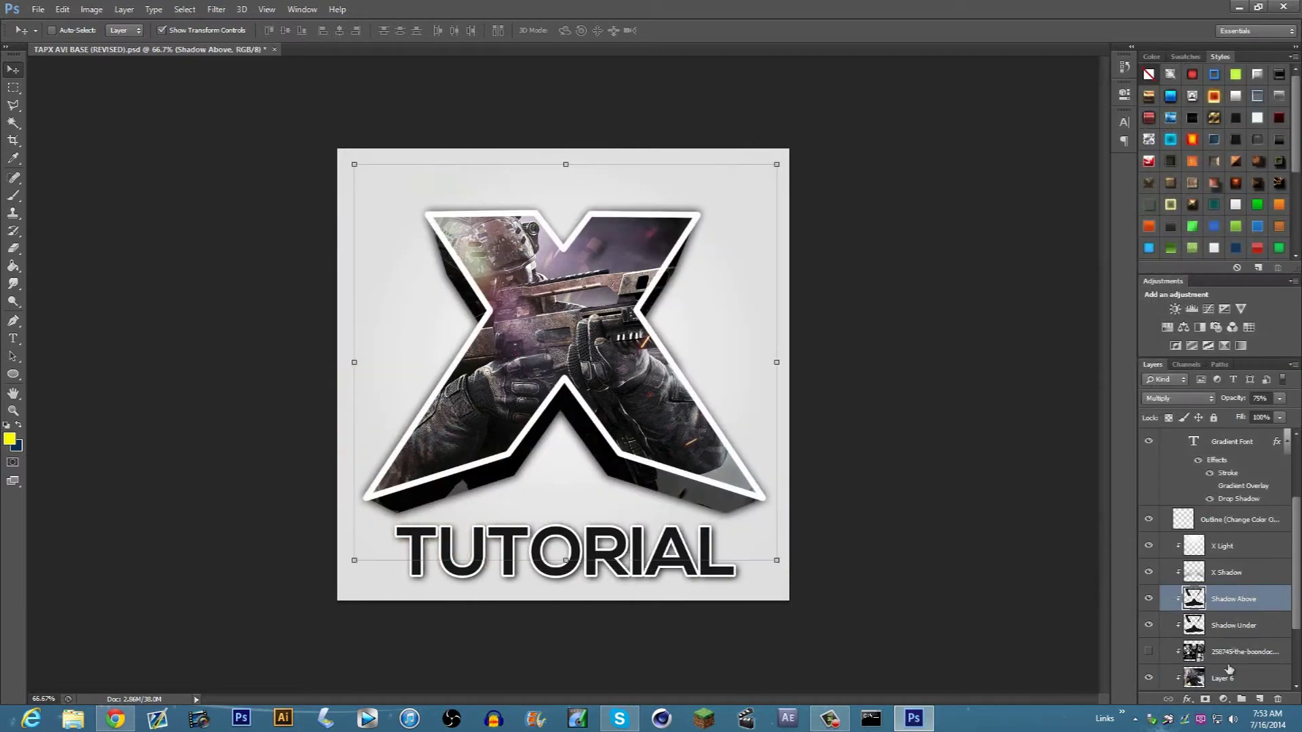
scroll(1239, 682, "down", 1)
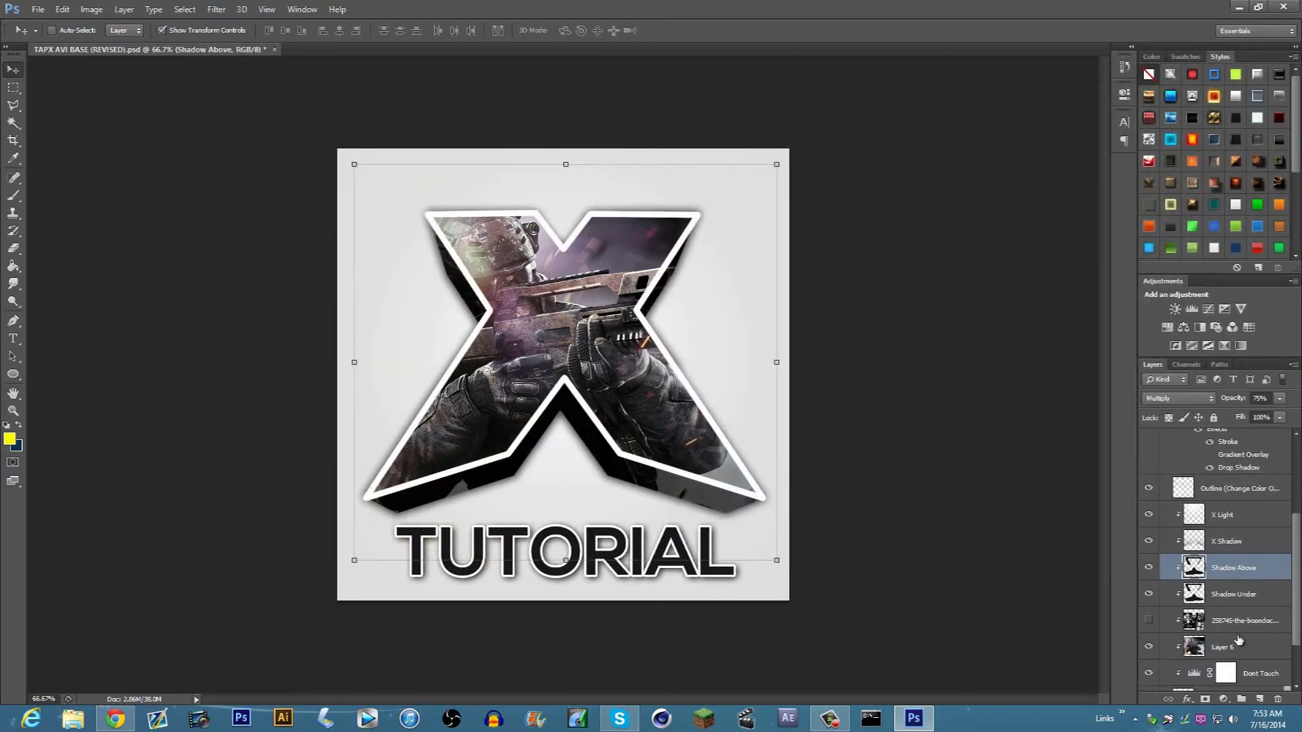
Move Layer 6 out of the clipped layers to just above the Outline layer and duplicate it under the default name.
left_click(1236, 641)
left_click_drag(1228, 647, 1226, 609)
right_click(1227, 613)
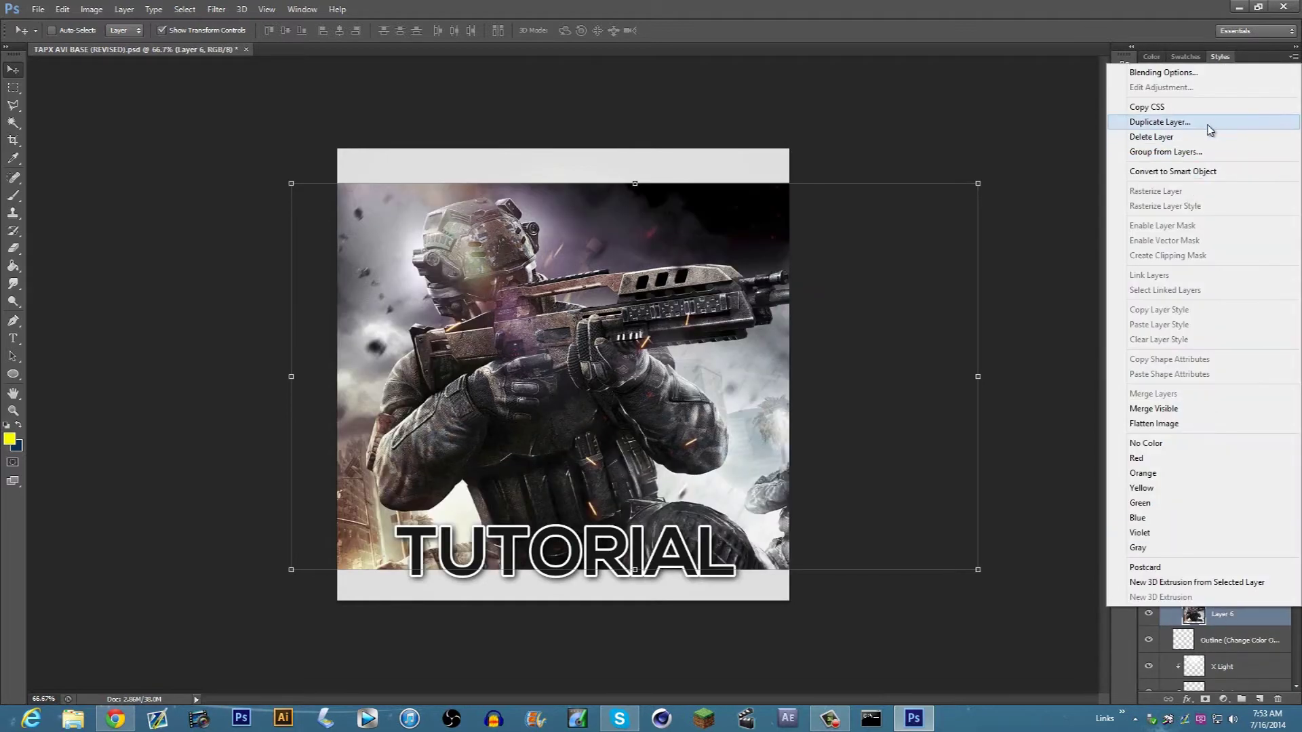
left_click(1153, 122)
left_click(769, 224)
Hide the original Layer 6 and lower the opacity of Layer 6 copy to 37%.
left_click(1149, 640)
left_click(1279, 399)
left_click_drag(1263, 413, 1243, 414)
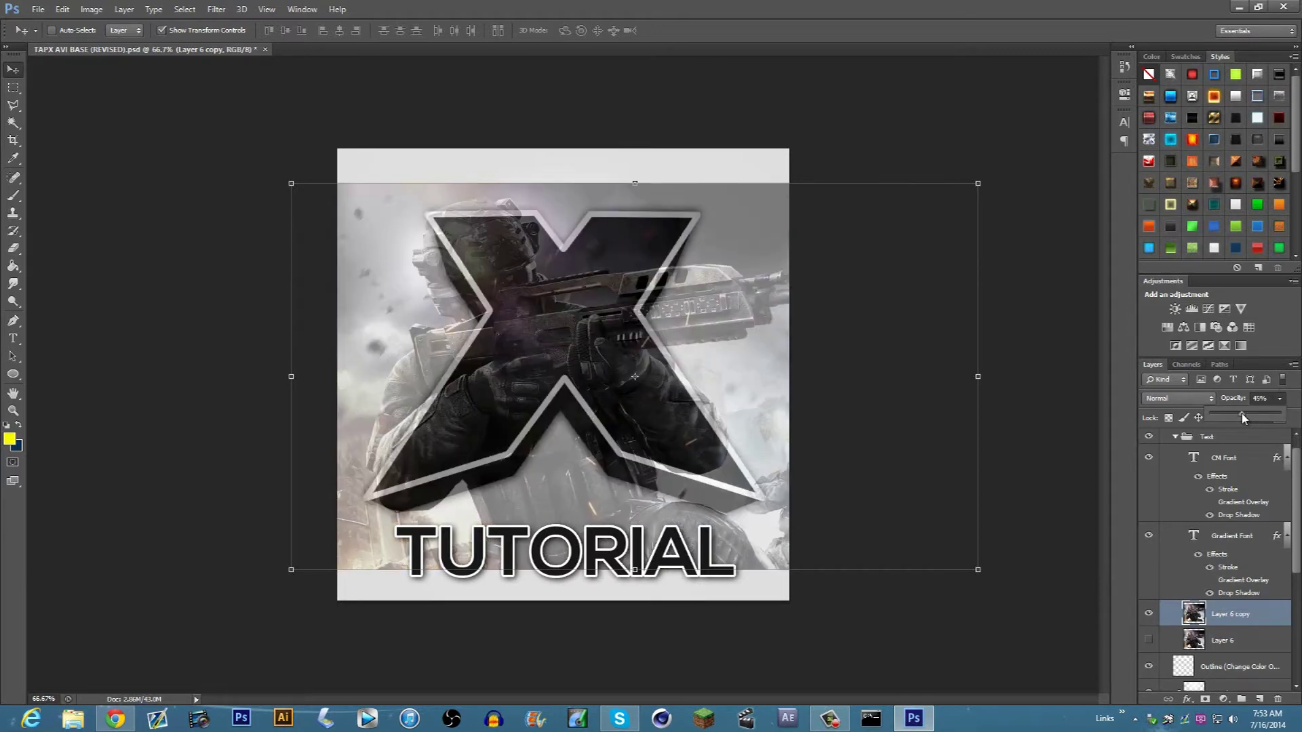
left_click(668, 346)
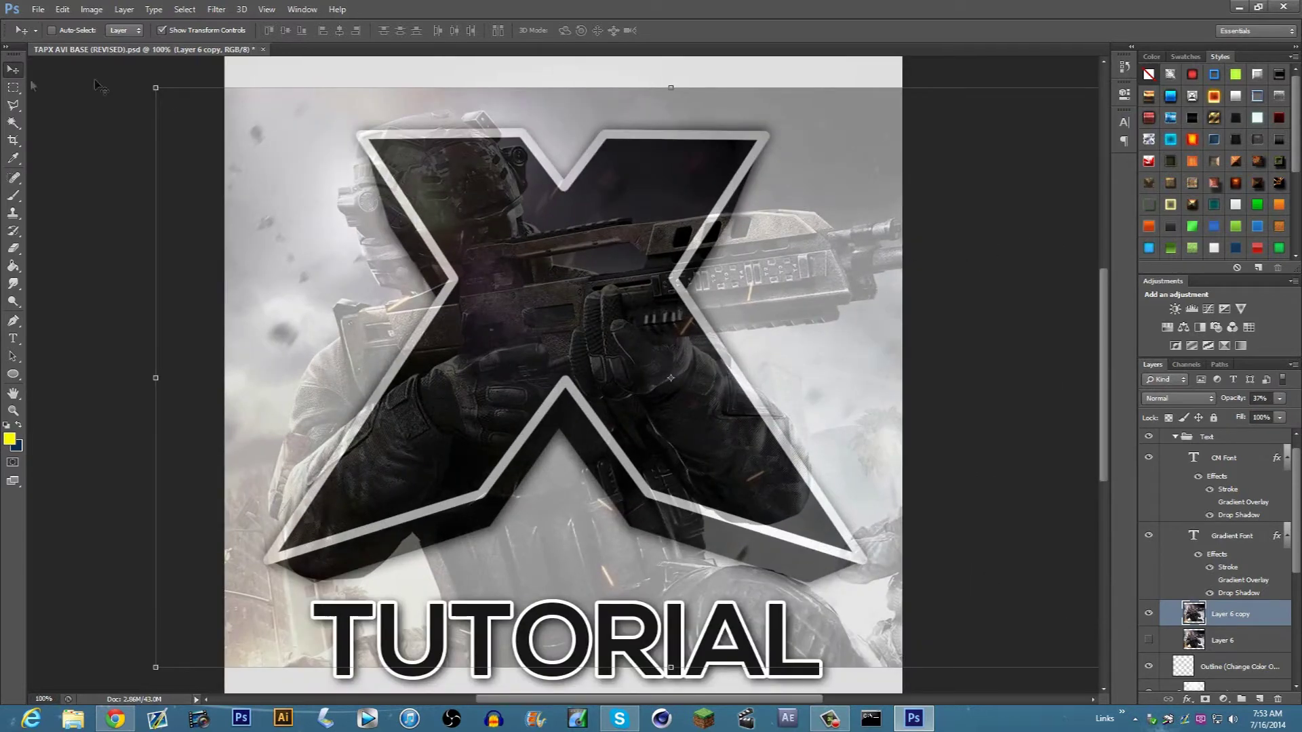
Trace a closed Pen tool path around the front of the rifle, following its top edge, barrel and underside and closing inside the X.
left_click(13, 320)
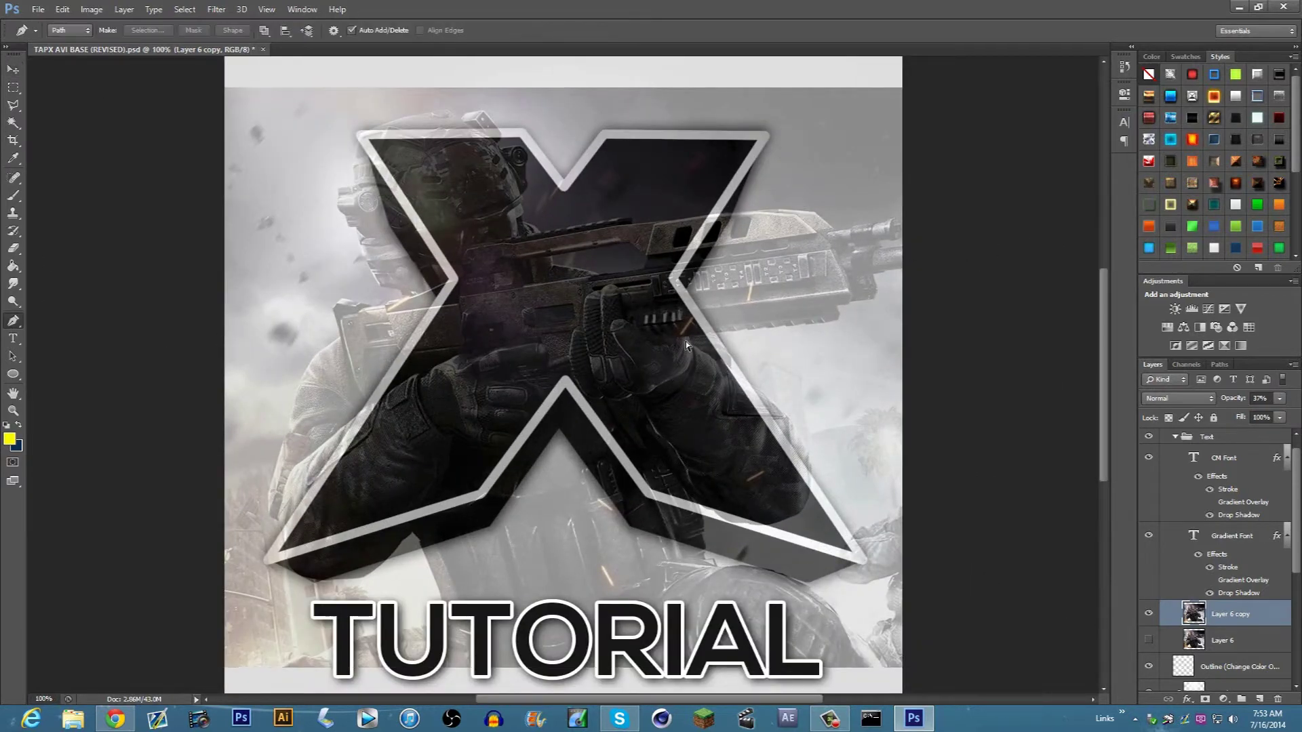
key("ctrl+plus")
right_click(701, 363)
left_click(602, 655)
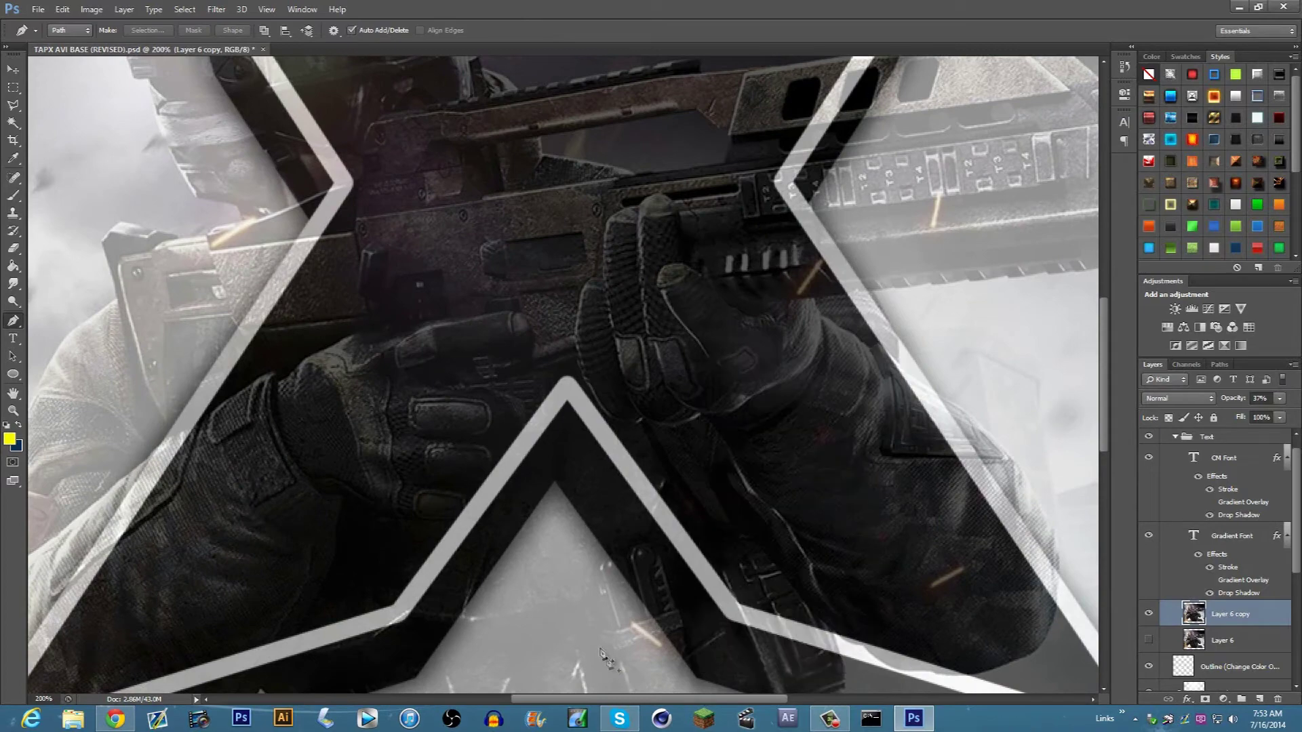
scroll(650, 696, "right", 5)
scroll(722, 685, "up", 4)
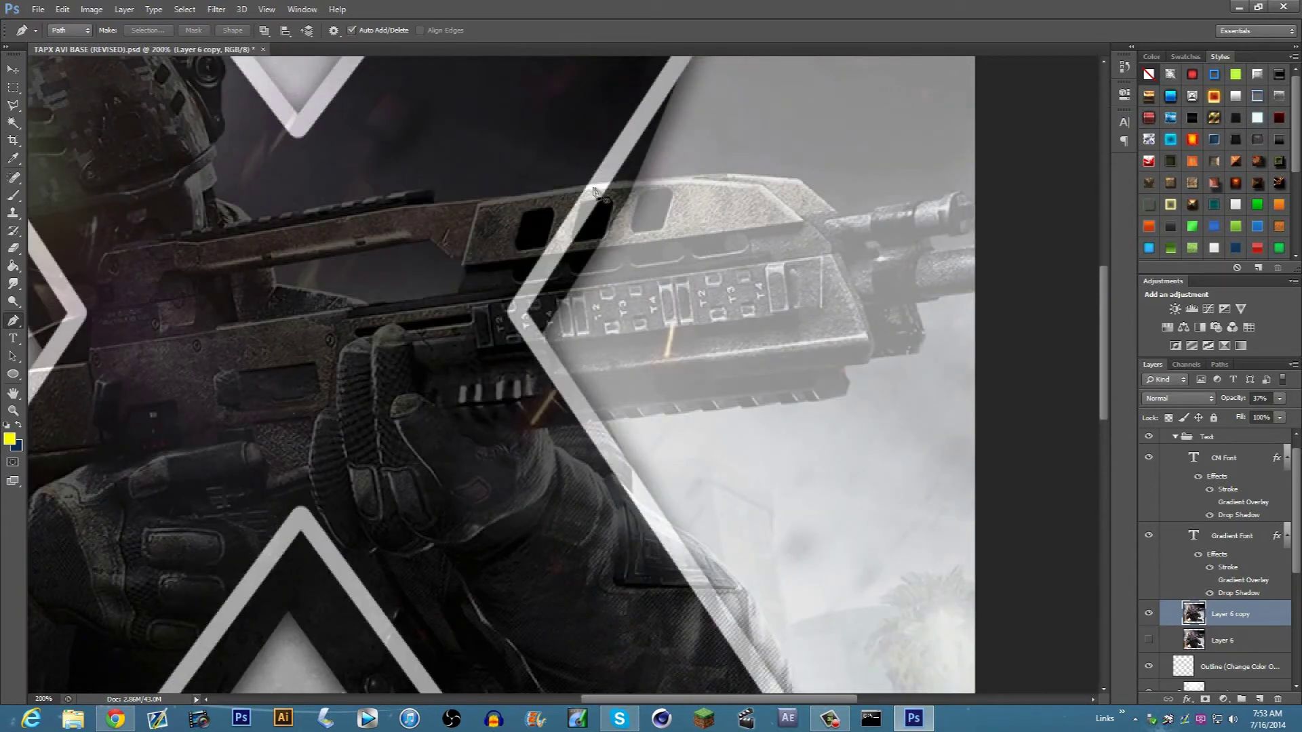
scroll(601, 195, "up", 1)
left_click(527, 226)
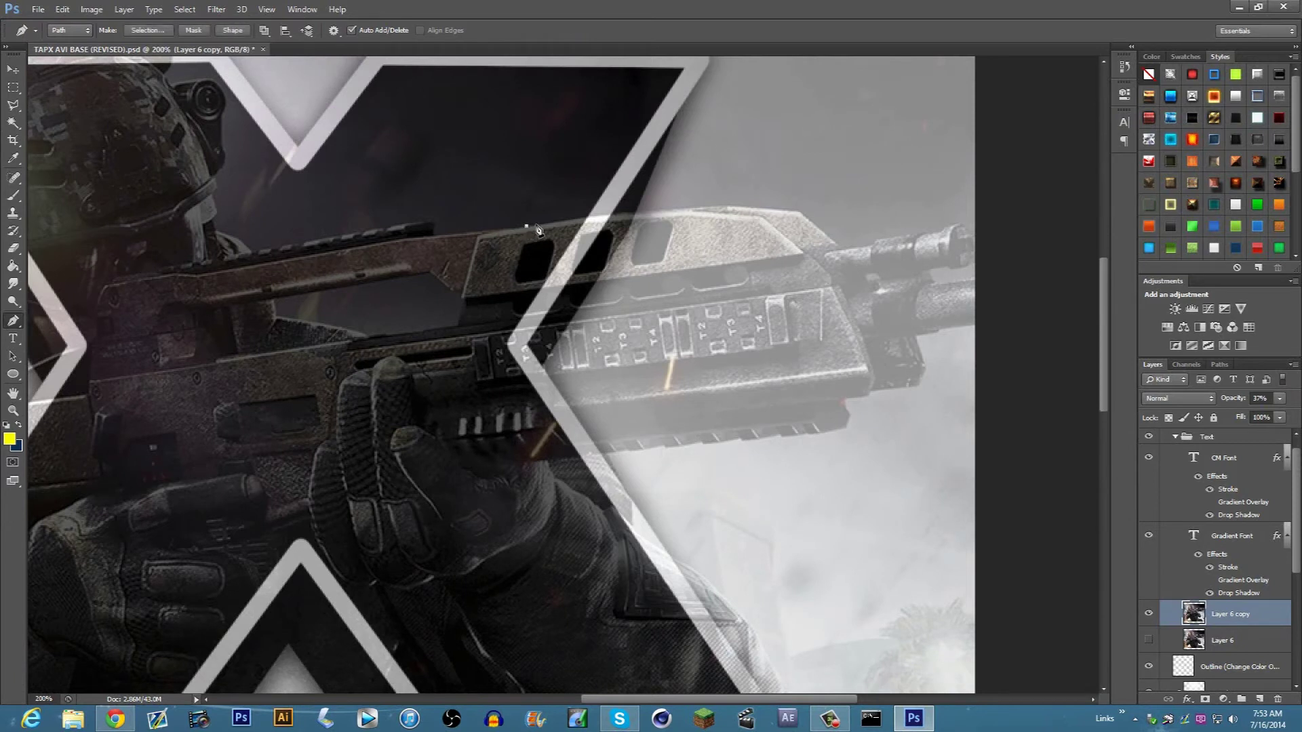
left_click(554, 222)
left_click(608, 216)
left_click(627, 215)
left_click(645, 215)
left_click(672, 211)
left_click(692, 208)
left_click(743, 207)
left_click(786, 210)
left_click(813, 223)
left_click(830, 236)
left_click(852, 248)
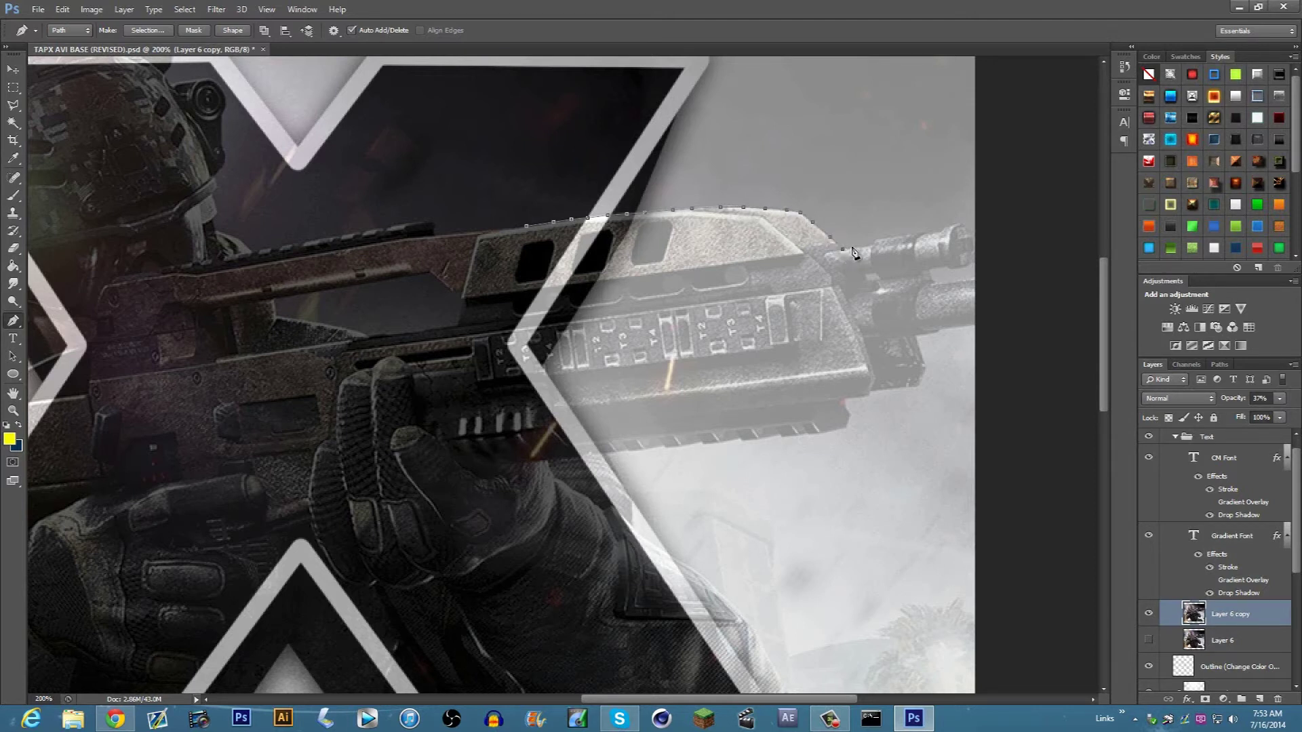
left_click(886, 238)
left_click(933, 234)
left_click(946, 283)
left_click(987, 287)
left_click(998, 327)
left_click(961, 327)
left_click(949, 327)
left_click(939, 330)
left_click(932, 333)
left_click(924, 377)
left_click(919, 385)
left_click(901, 388)
left_click(856, 398)
left_click(848, 425)
left_click(834, 430)
left_click(816, 434)
left_click(799, 434)
left_click(764, 437)
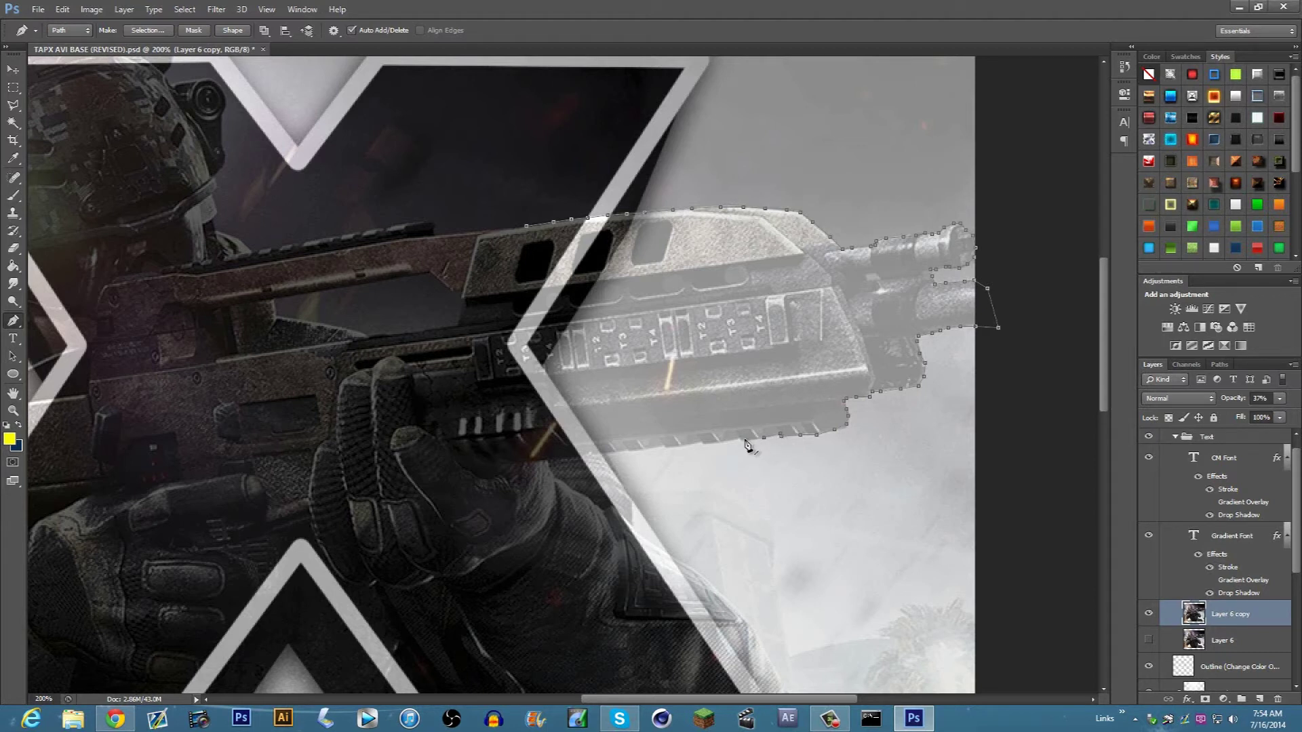
left_click(724, 441)
left_click(674, 447)
left_click(663, 446)
left_click(647, 449)
left_click(630, 450)
left_click(614, 452)
left_click(595, 454)
left_click(565, 458)
left_click(521, 424)
left_click(461, 363)
left_click(497, 273)
left_click(526, 226)
Convert the rifle path into a new anti-aliased selection.
key("Return")
left_click(148, 31)
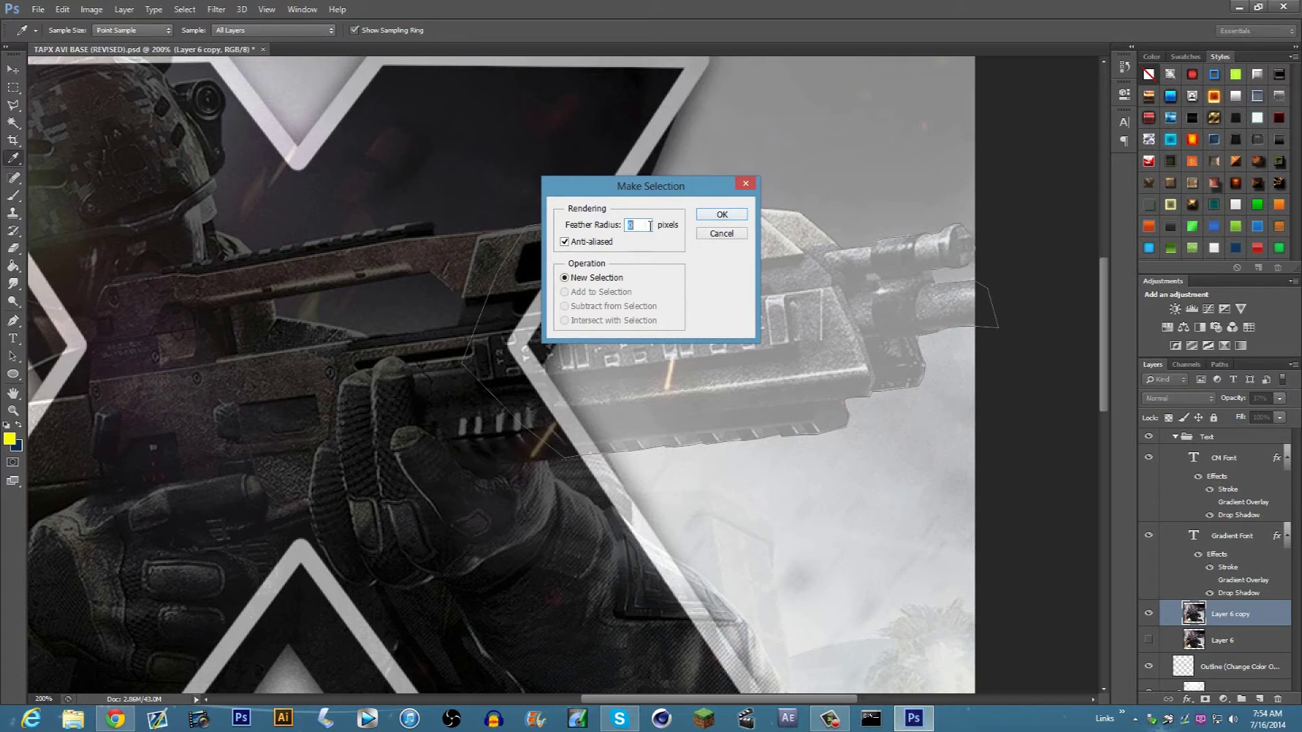
left_click(724, 215)
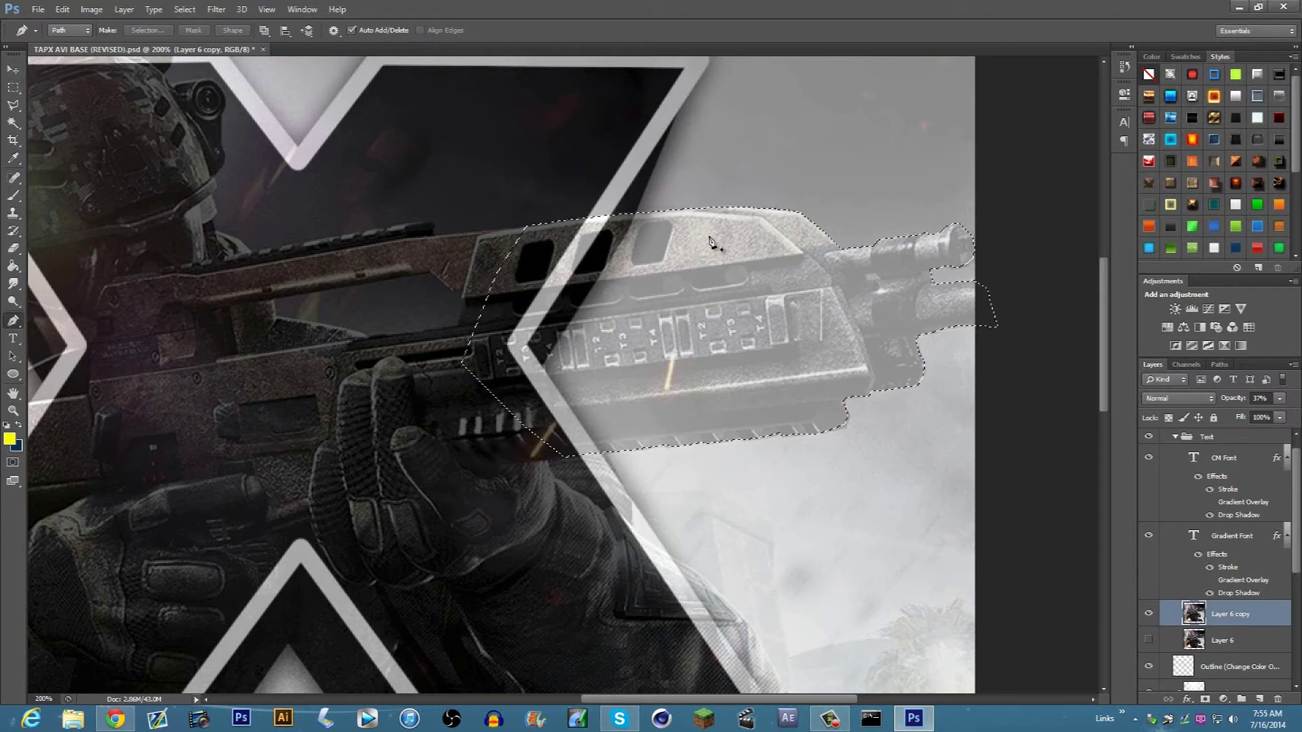
Refine the rifle selection's edge with Smooth at 7 and a slight feather, output to a selection.
left_click(15, 126)
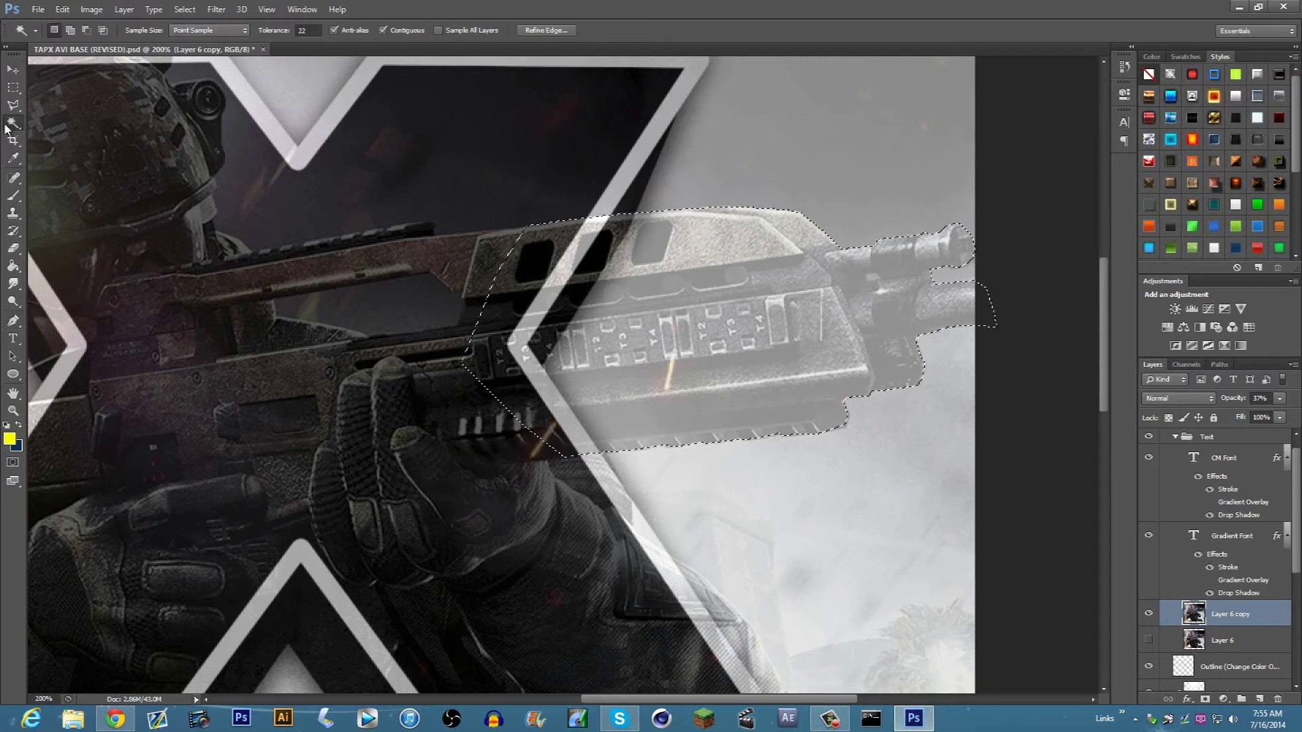
right_click(9, 128)
left_click(9, 128)
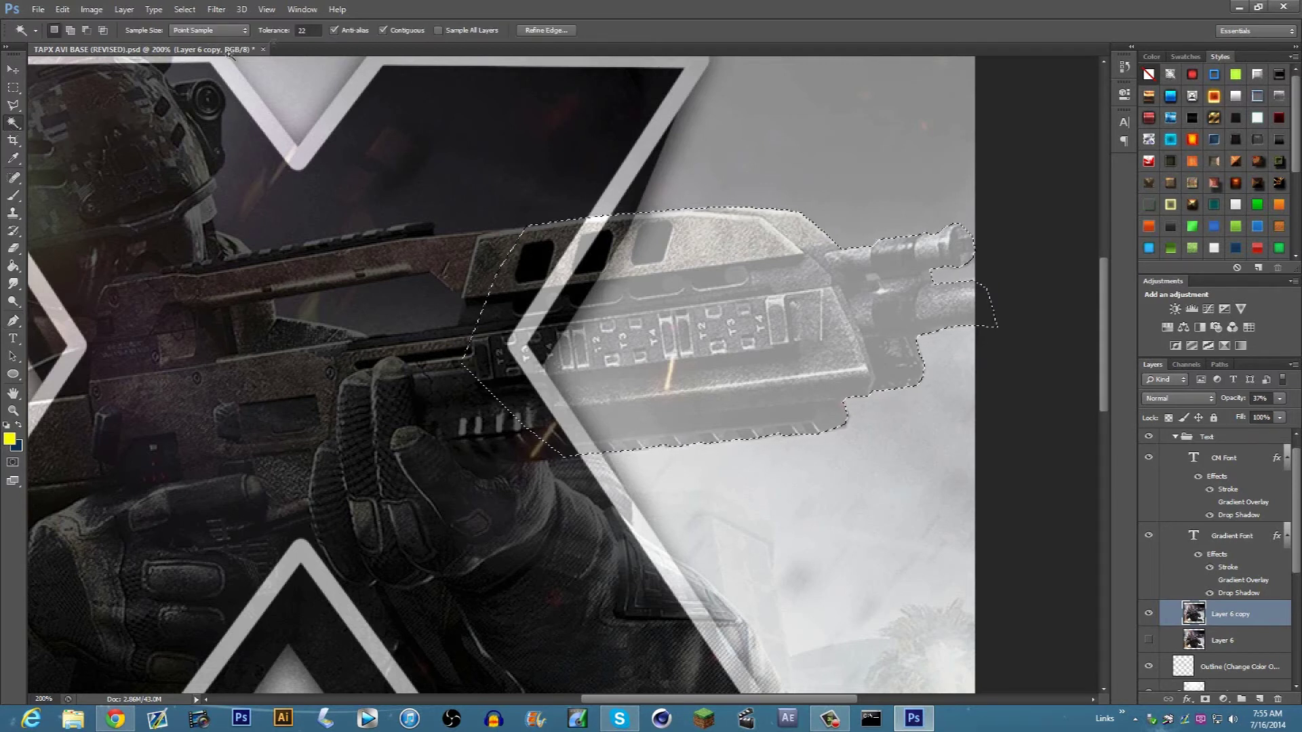
left_click(568, 29)
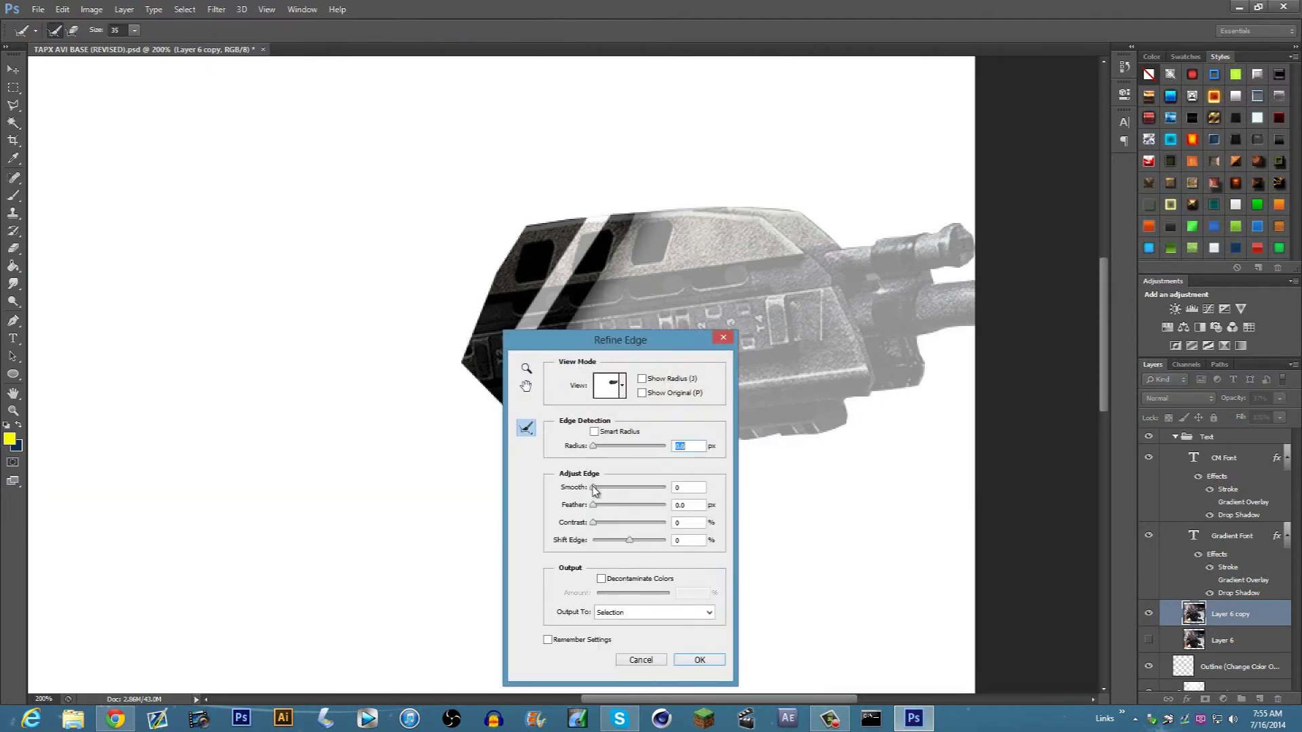
left_click_drag(593, 486, 598, 488)
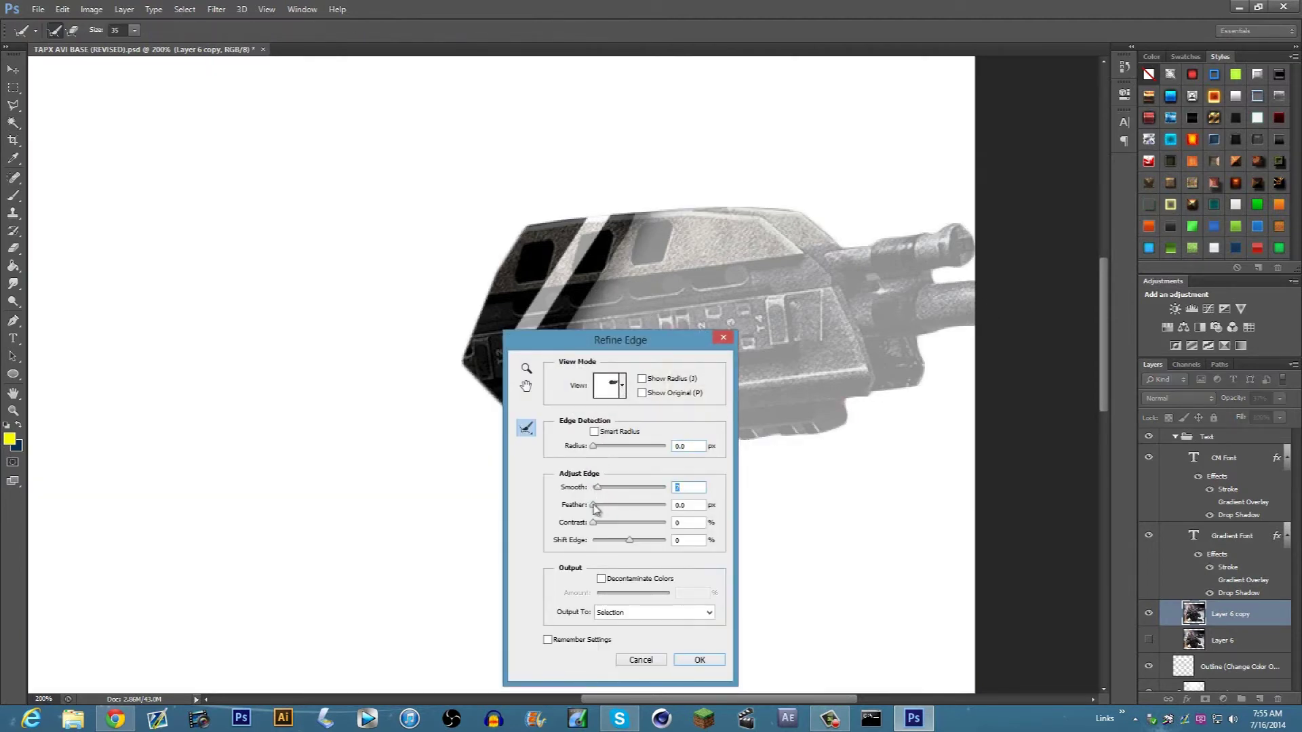
left_click(595, 505)
left_click(703, 661)
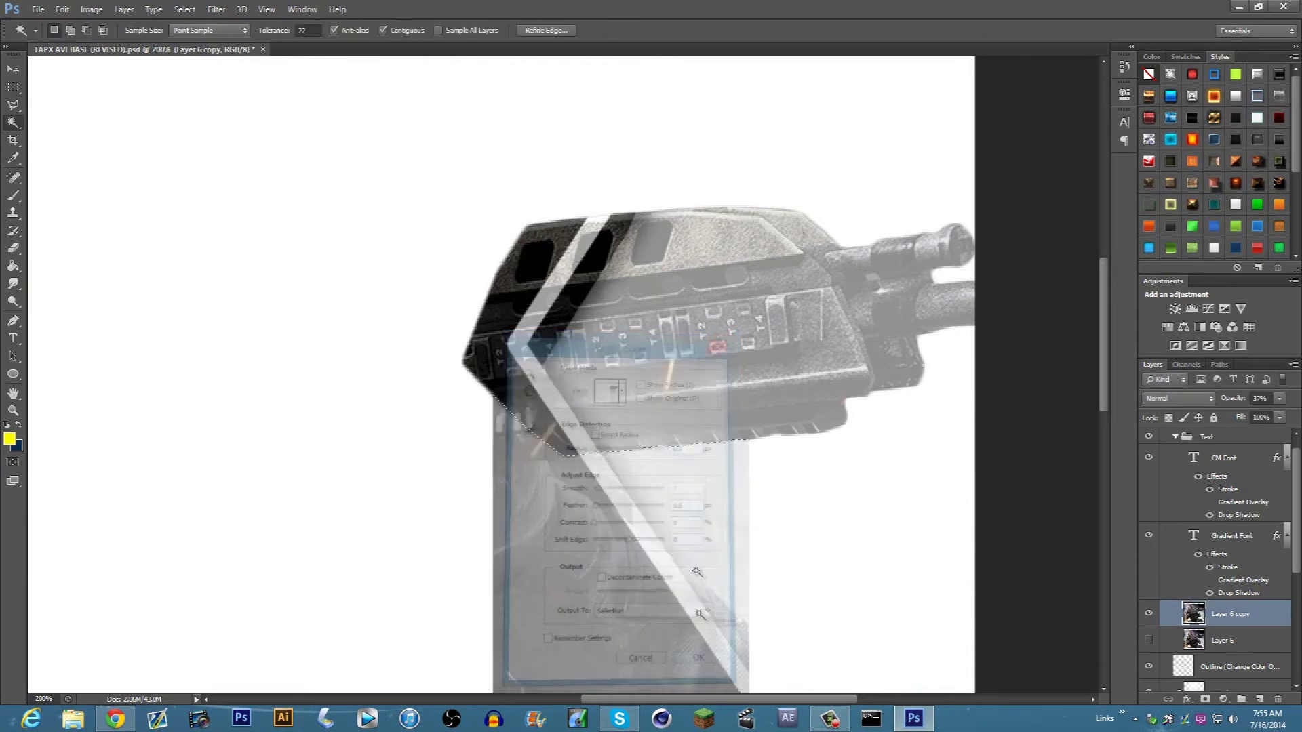
Invert the selection, delete everything around the rifle front on Layer 6 copy, and deselect.
left_click(185, 9)
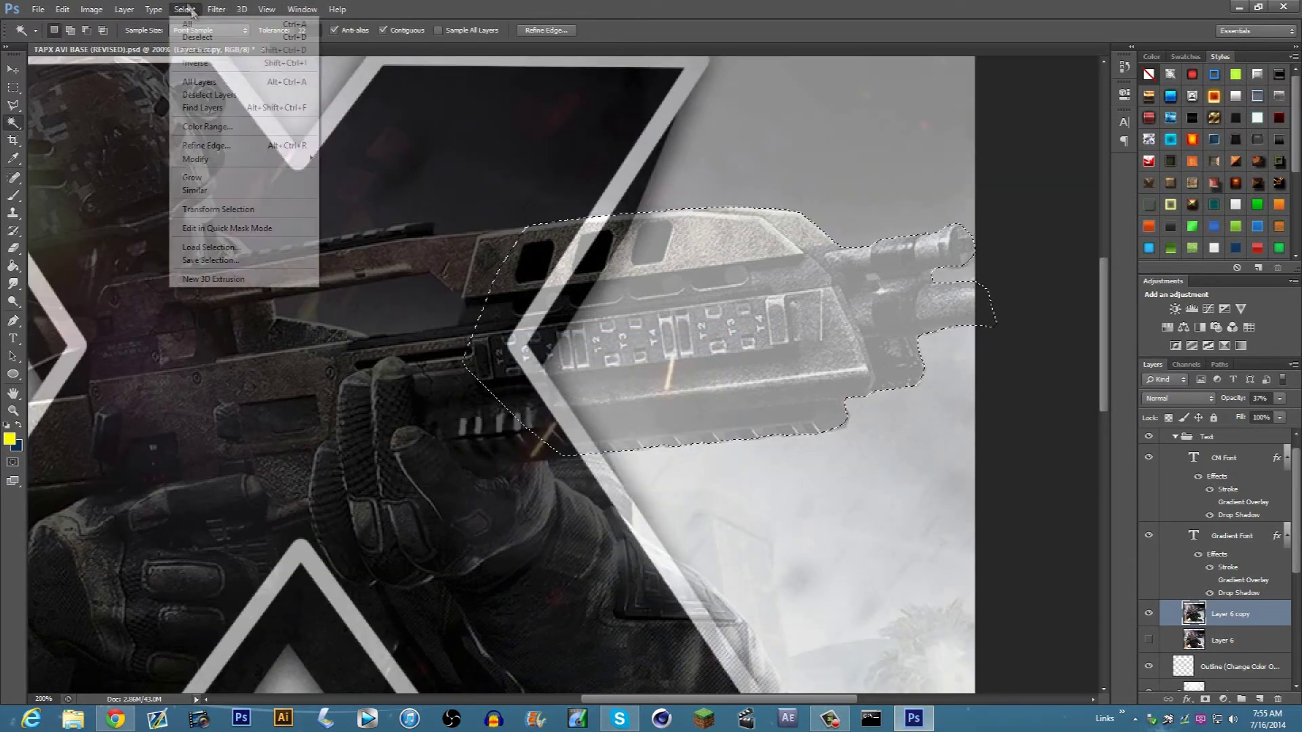
left_click(214, 66)
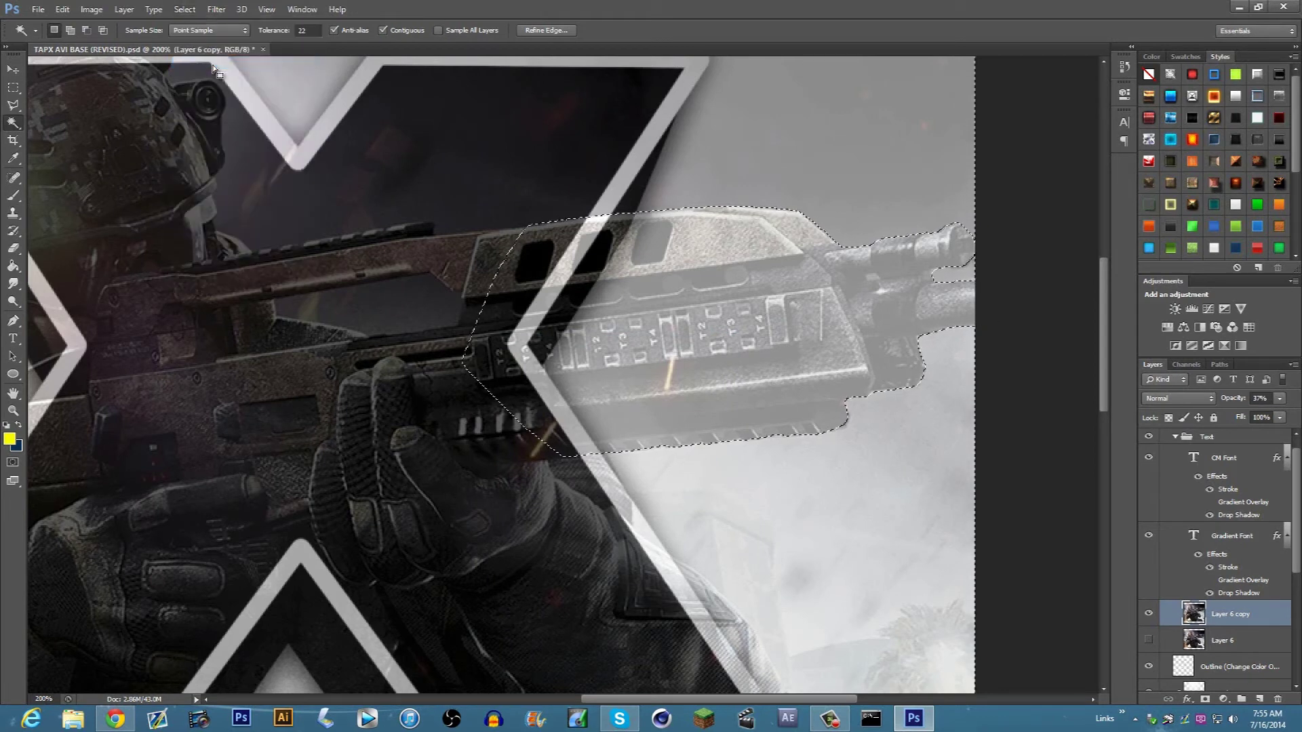
key("Delete")
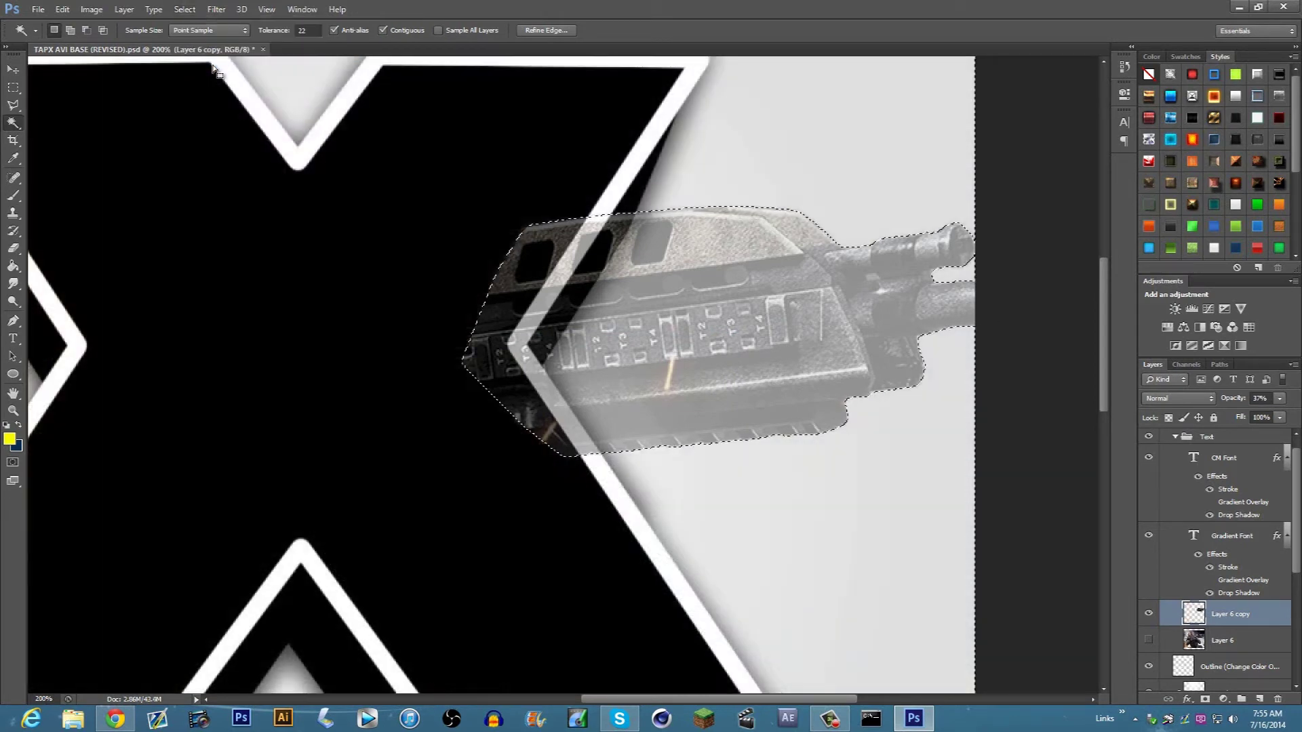
key("ctrl+d")
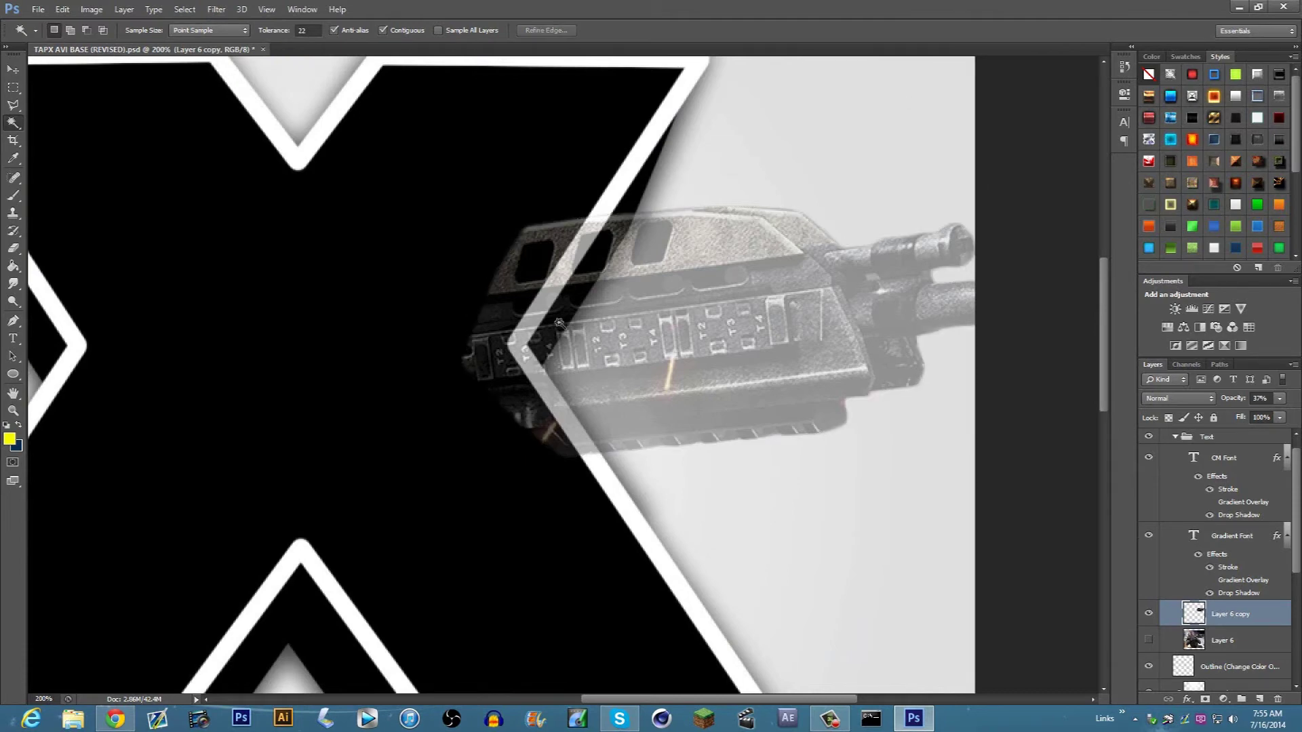
Set the opacity of Layer 6 copy back to 100%.
left_click(1148, 640)
left_click(1148, 640)
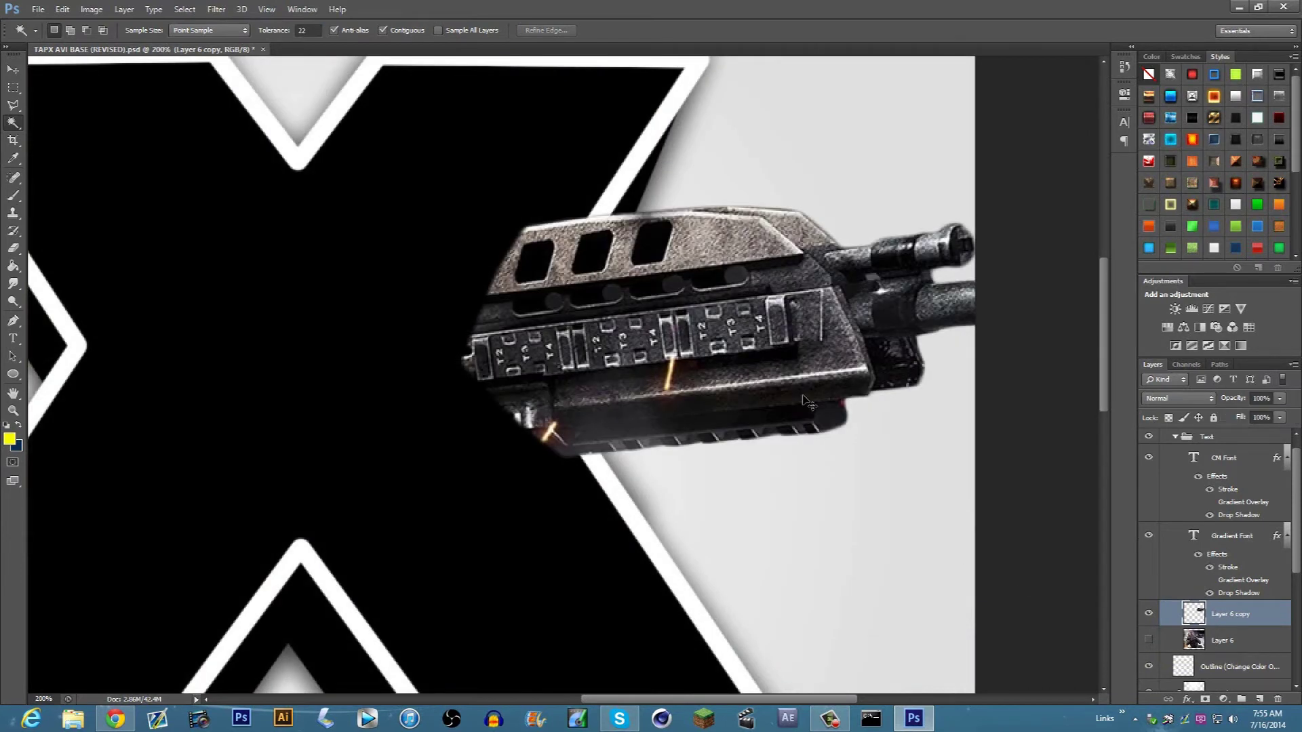
key("ctrl+minus")
key("ctrl+minus")
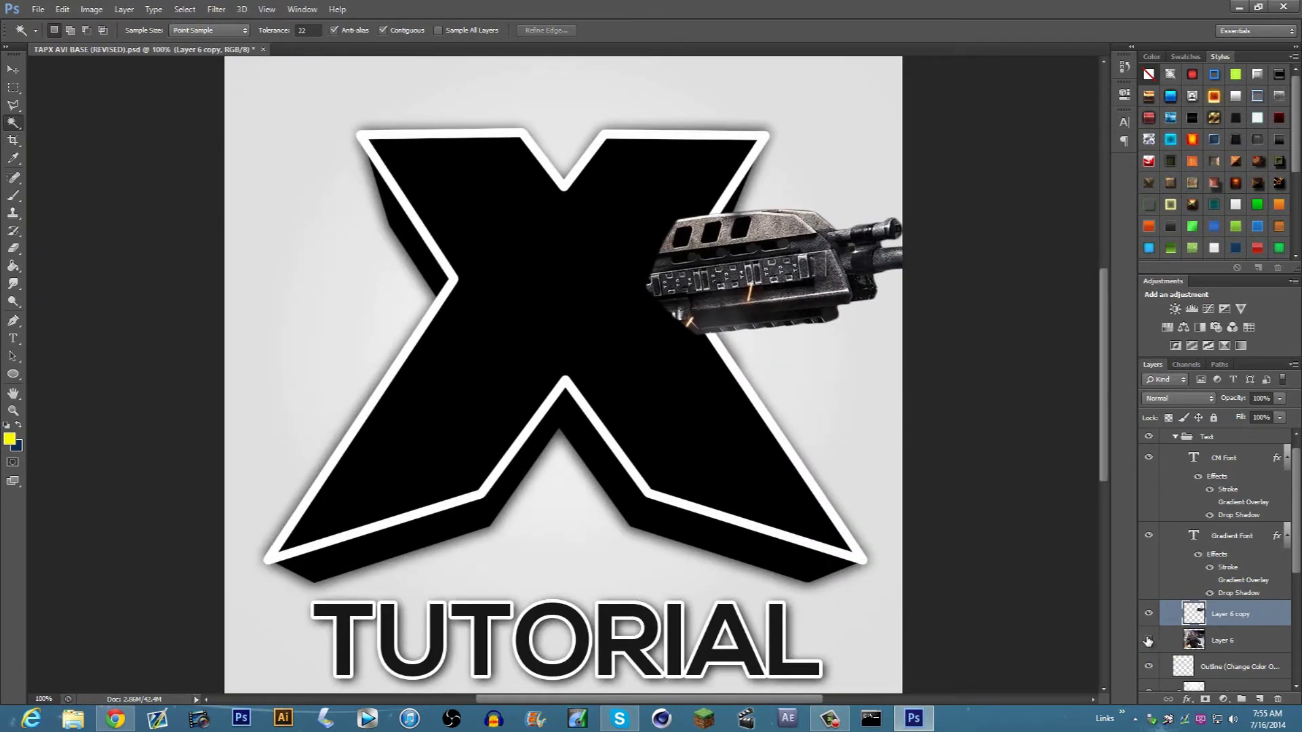
Show Layer 6 again and place it directly beneath Shadow Under so the soldier image is clipped inside the X.
left_click(1217, 640)
left_click(1149, 640)
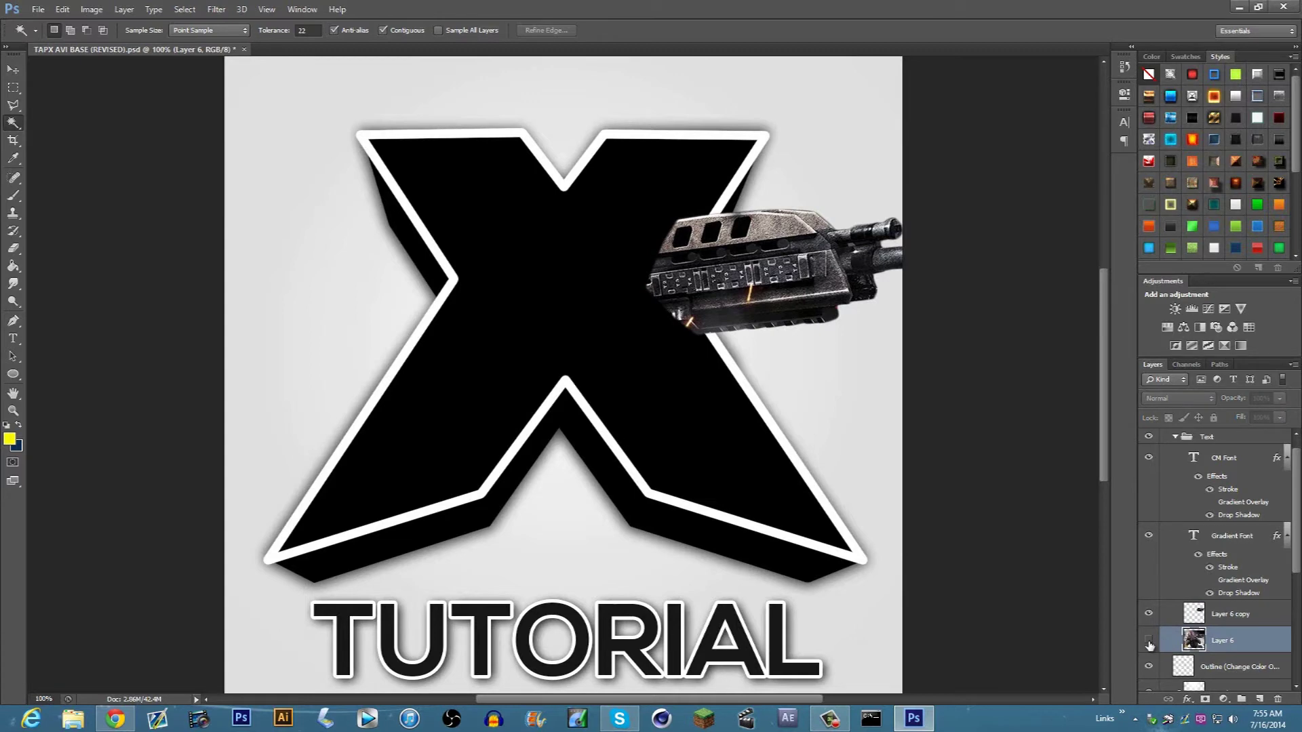
scroll(1218, 625, "down", 1)
scroll(1184, 593, "down", 3)
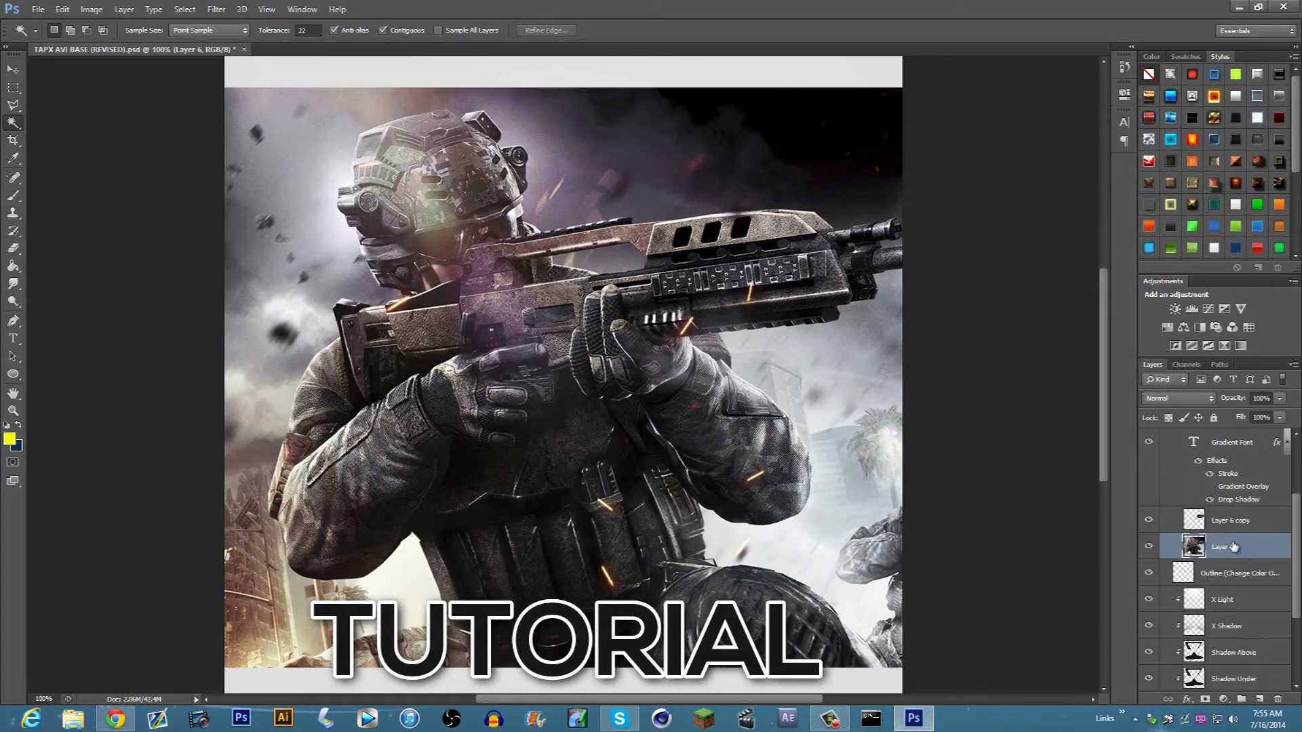
left_click_drag(1233, 617, 1232, 632)
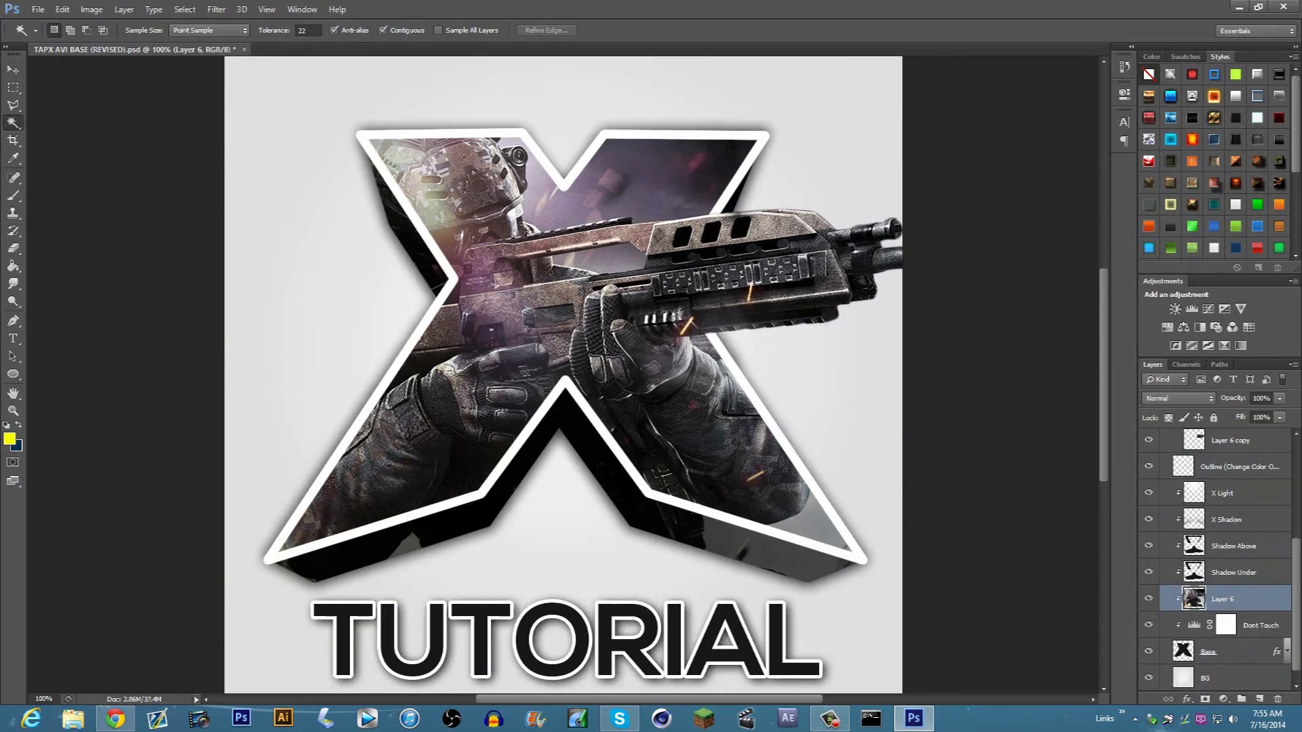
key("ctrl+minus")
key("ctrl+minus")
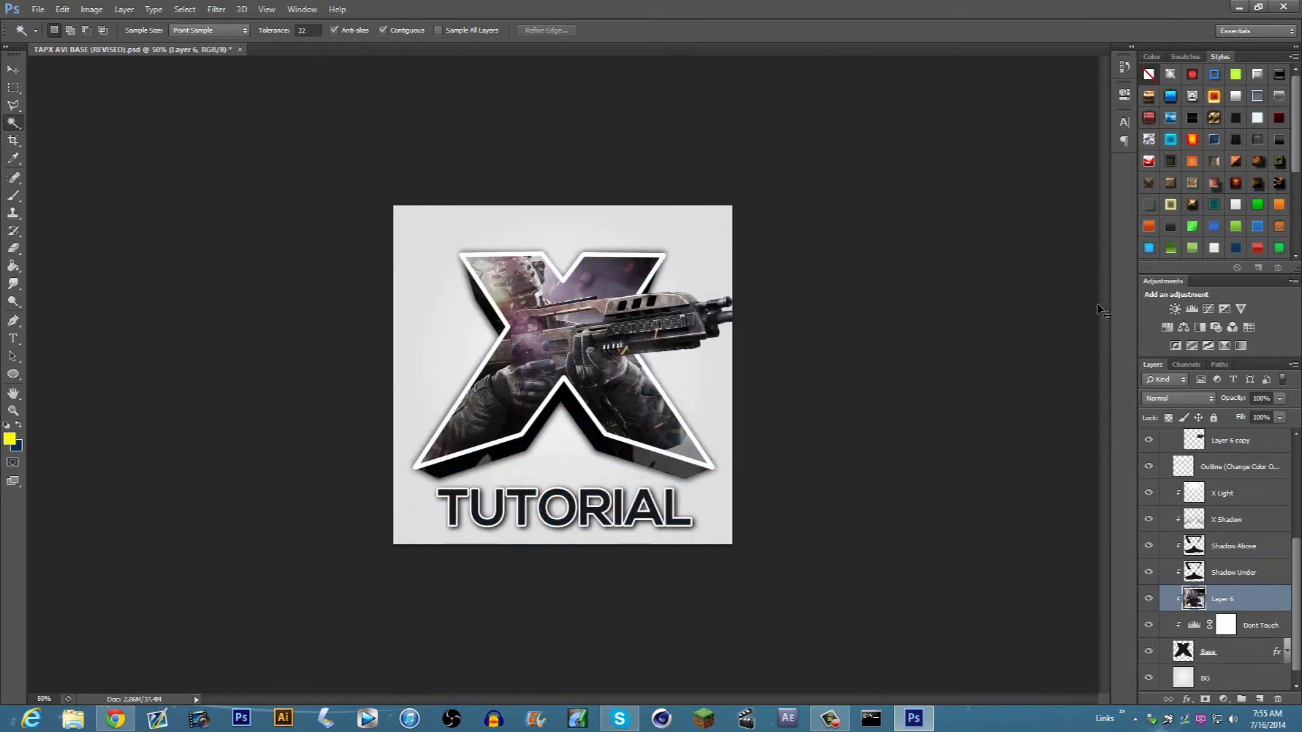
key("ctrl+plus")
key("ctrl+plus")
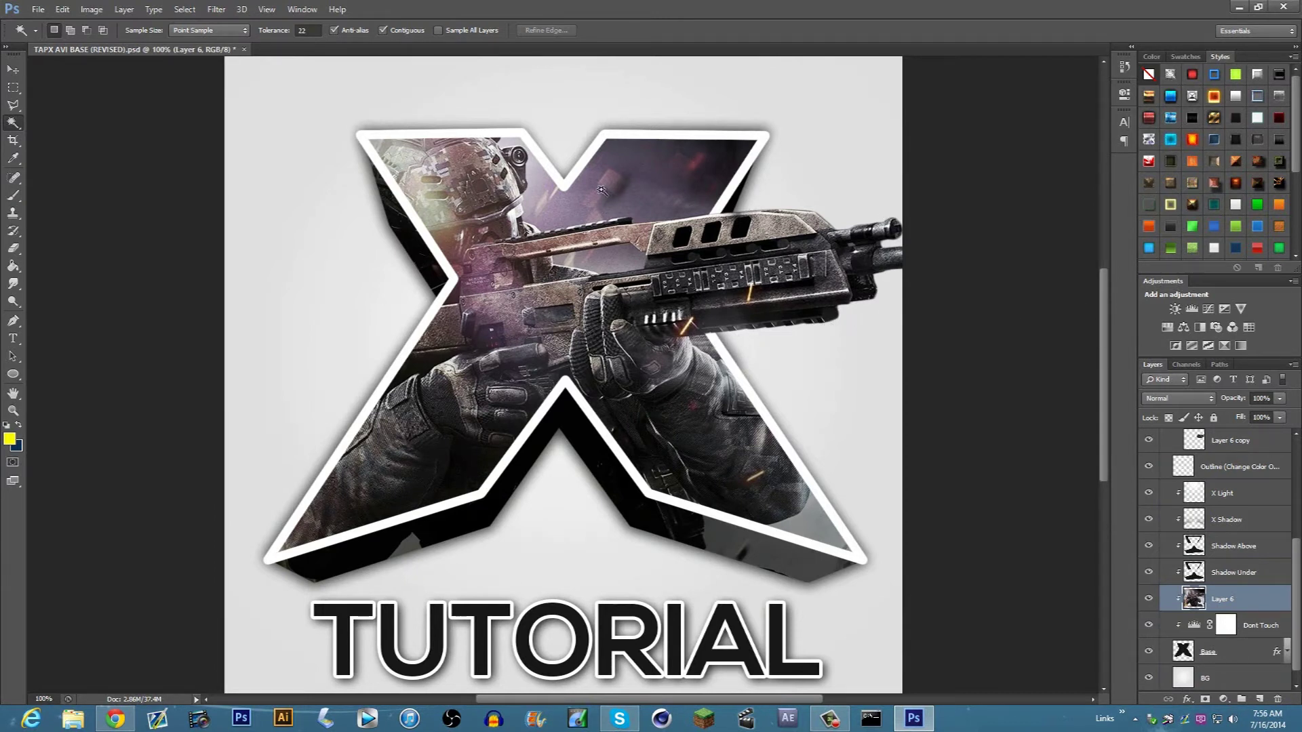
Move Layer 6 out of the clipped stack to sit between the Base and BG layers.
left_click(14, 69)
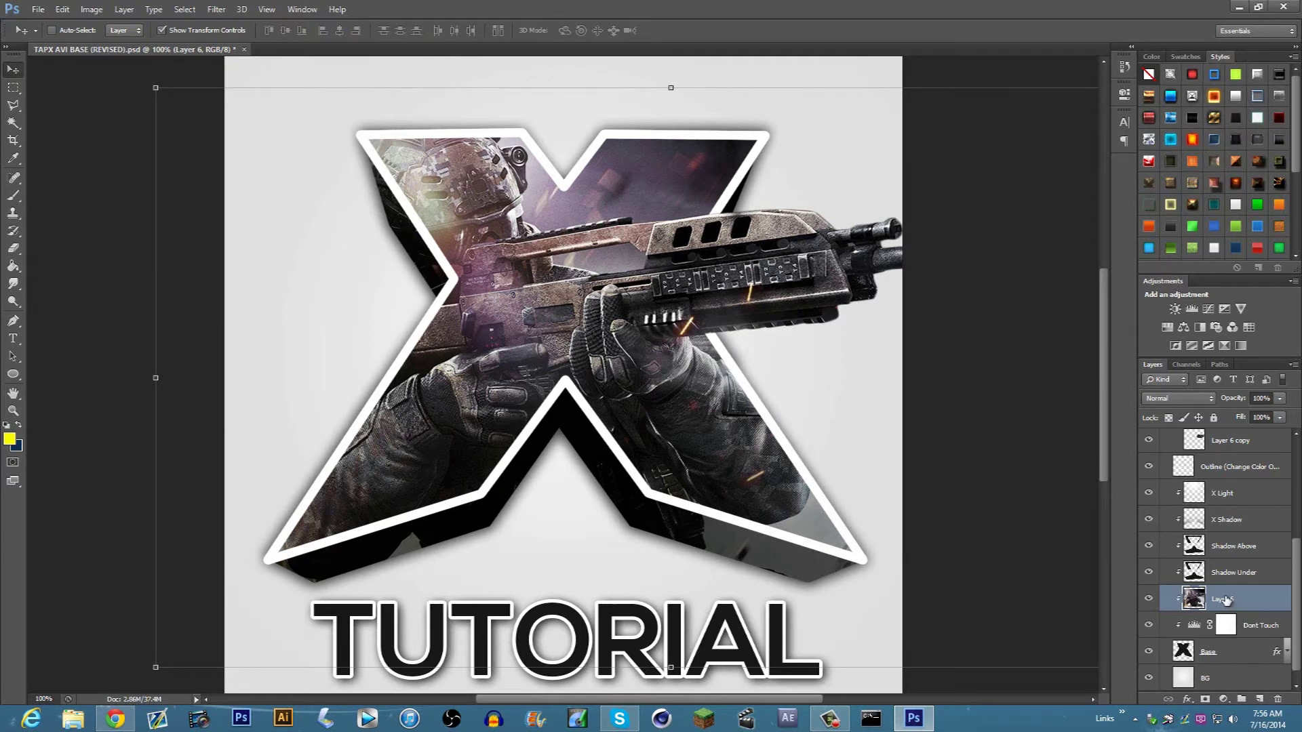
scroll(1295, 617, "down", 1)
left_click_drag(1236, 584, 1239, 655)
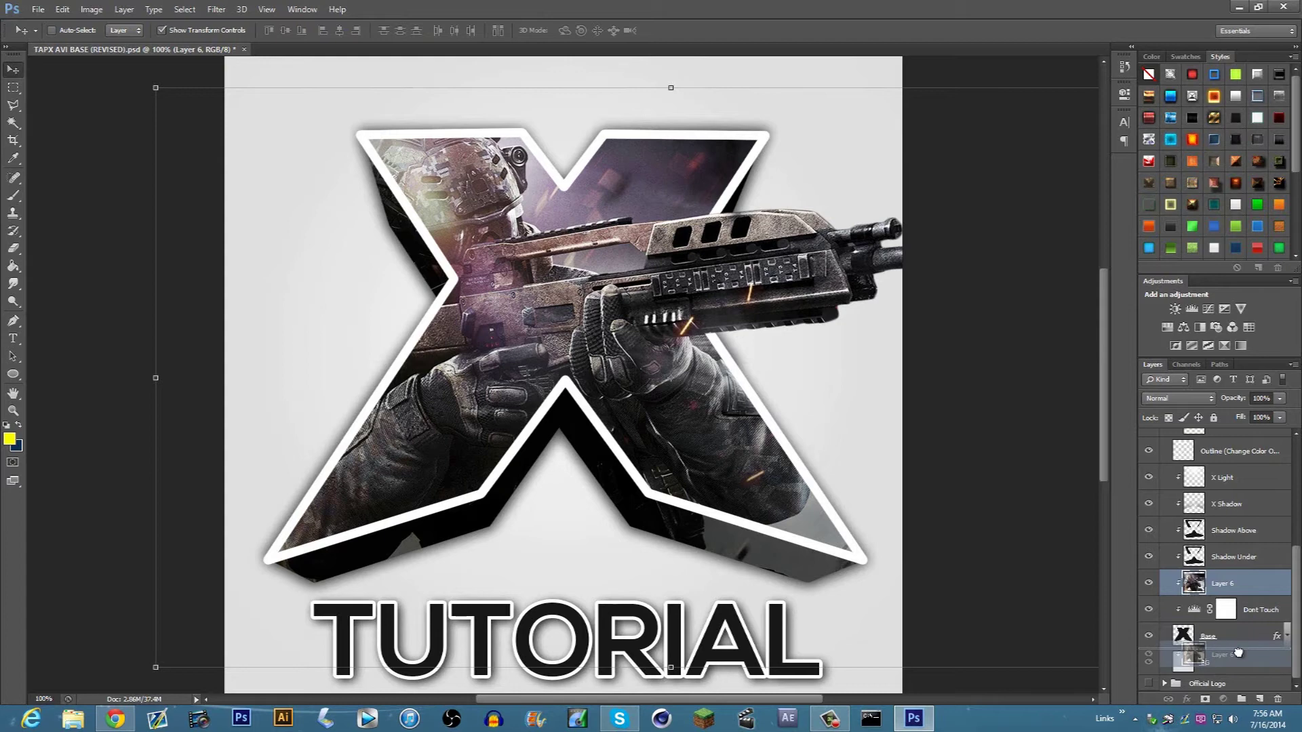
left_click_drag(1238, 652, 1238, 654)
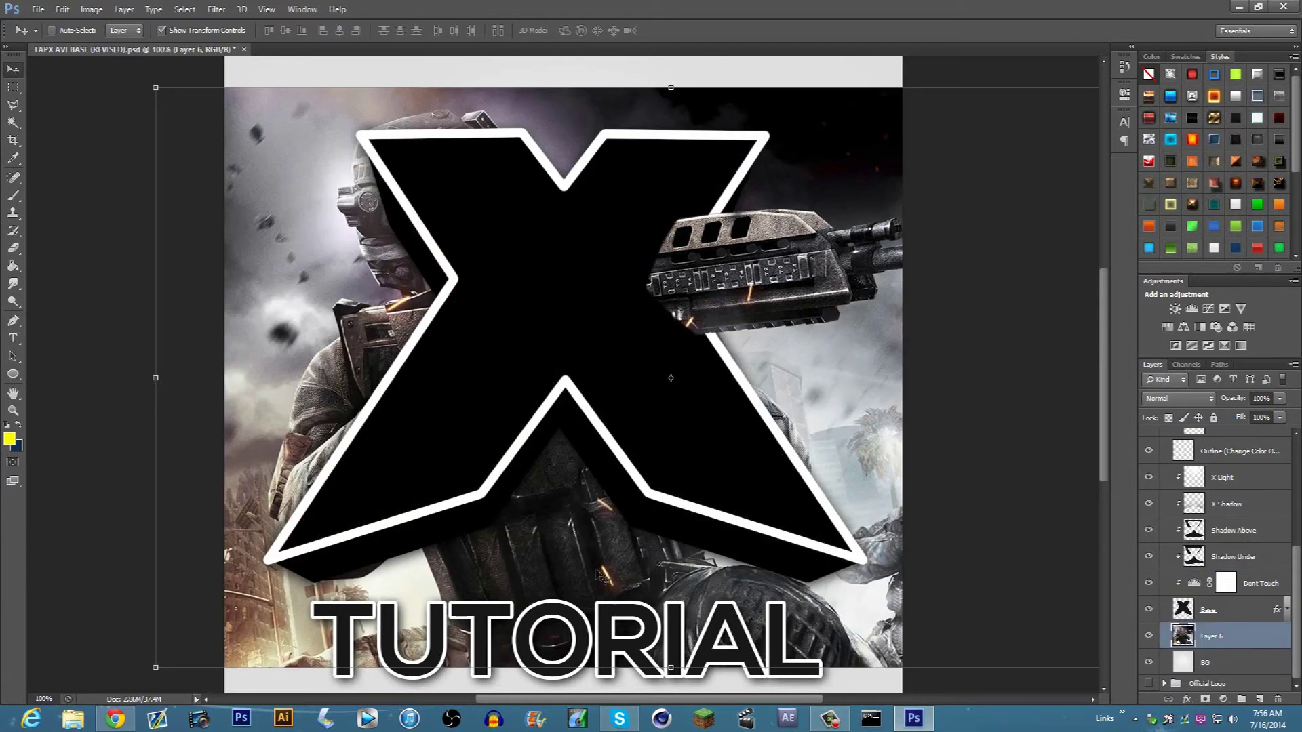
Try enlarging Layer 6 to fill the canvas behind the X, and undo the transform.
key("ctrl+minus")
key("ctrl+minus")
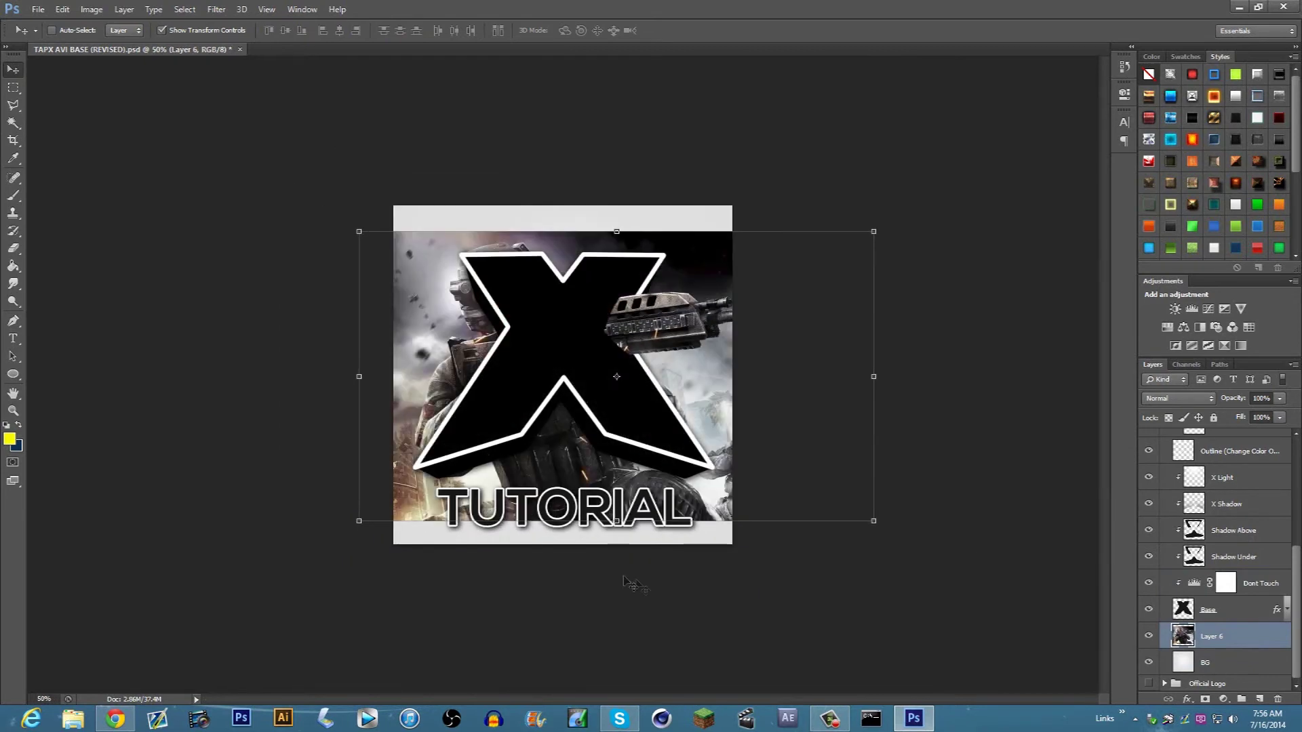
left_click_drag(357, 232, 319, 141)
left_click_drag(875, 522, 1194, 692)
mouse_move(708, 411)
left_mouse_down()
mouse_move(739, 432)
mouse_move(728, 410)
left_mouse_up()
key("Return")
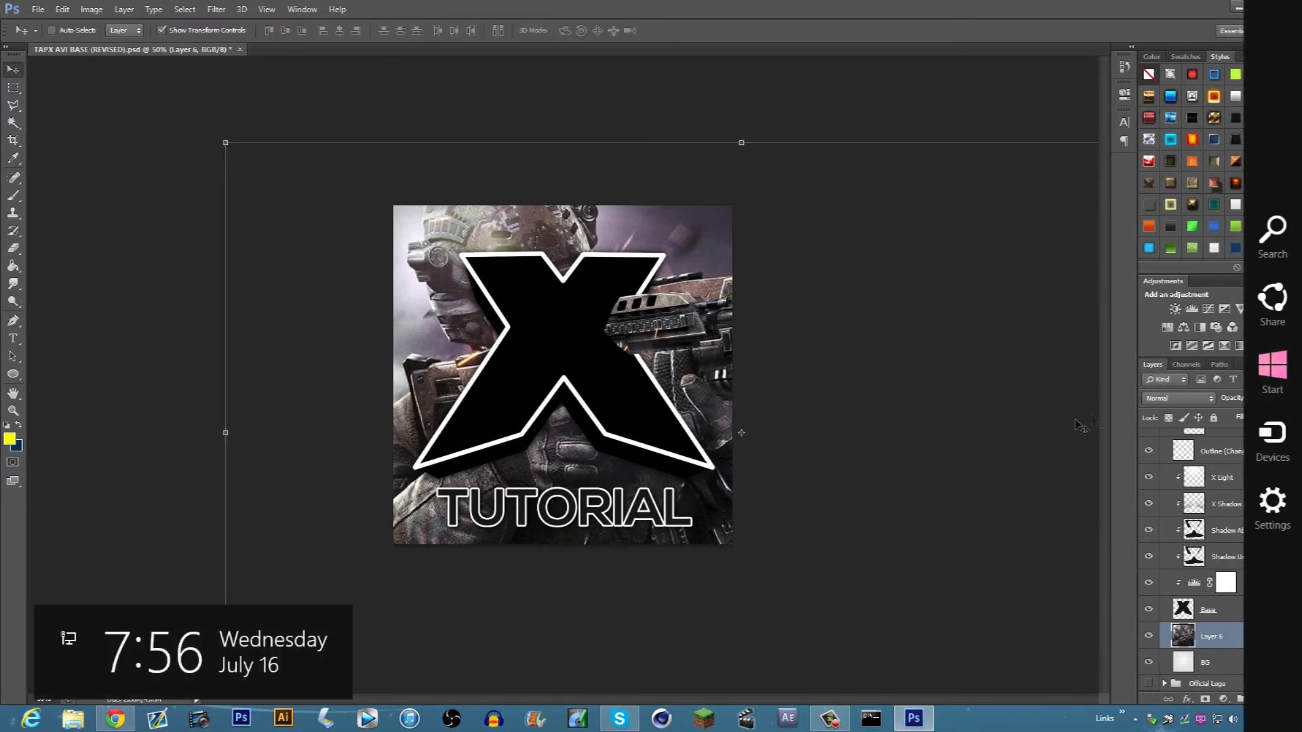
left_click(1282, 398)
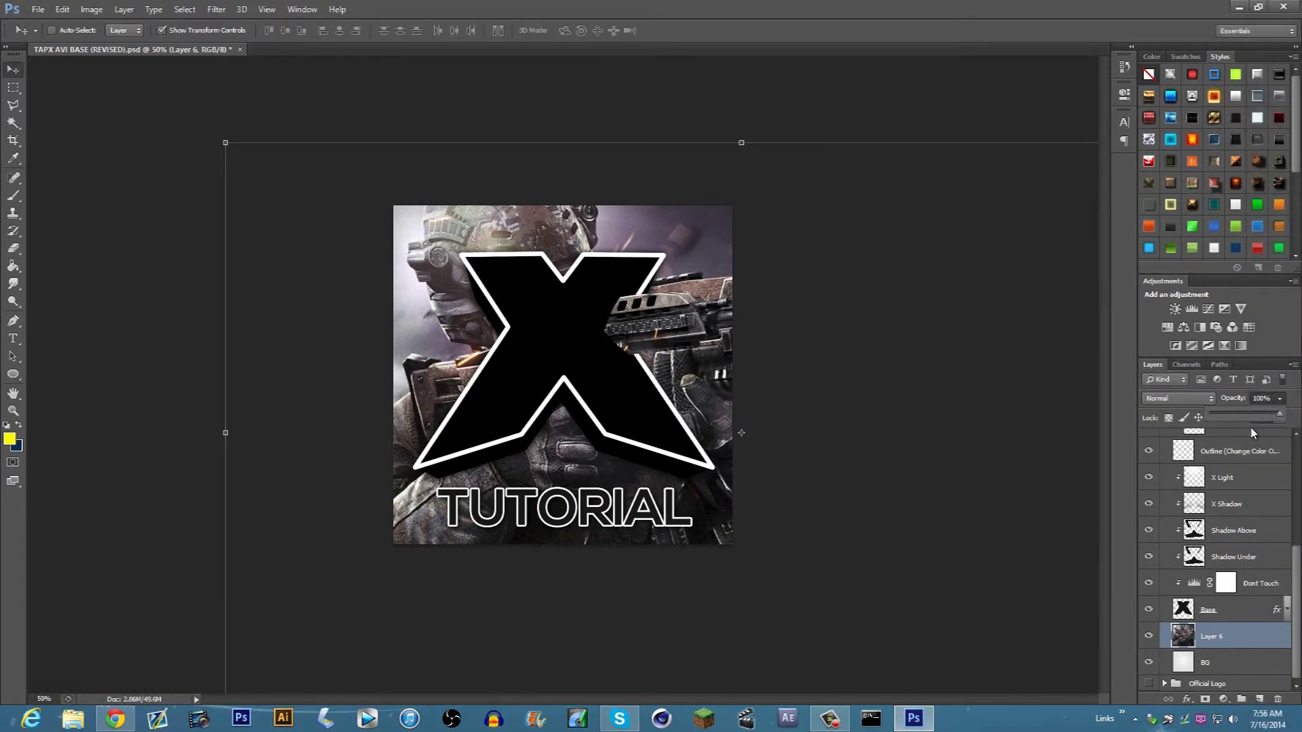
scroll(1219, 644, "up", 2)
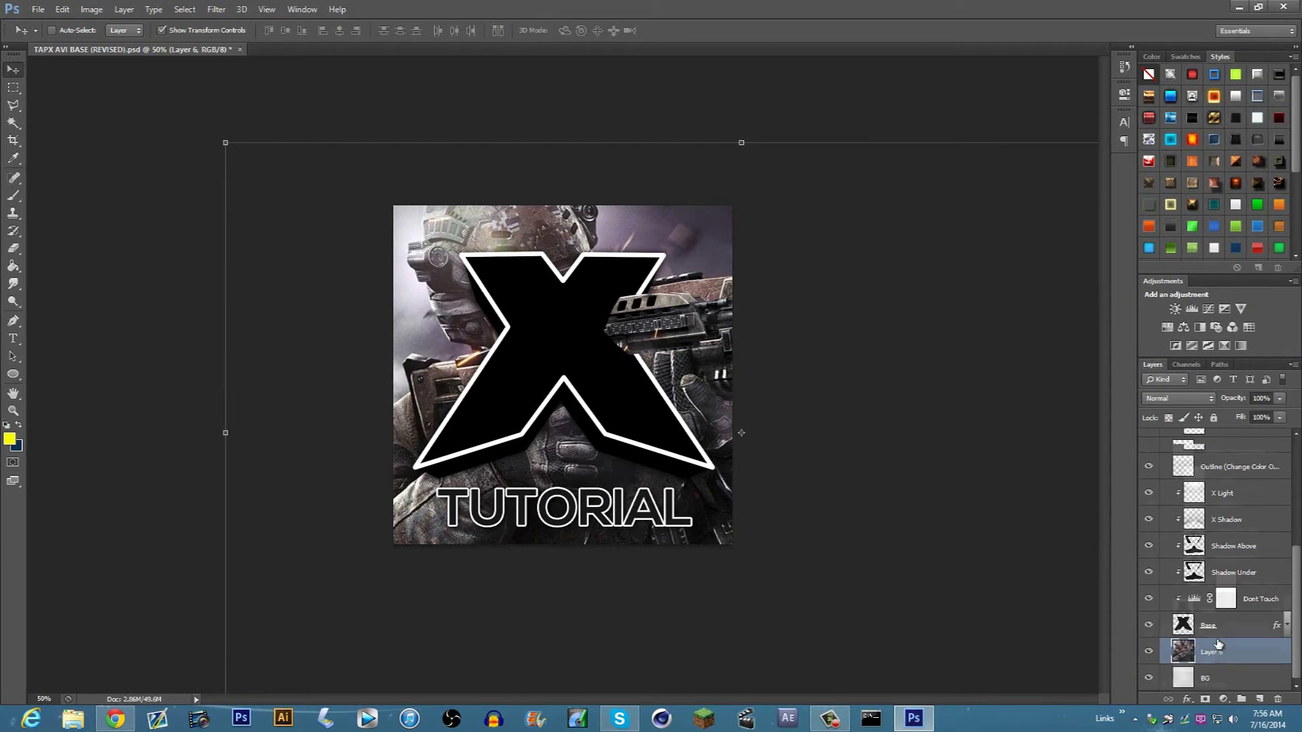
scroll(1226, 632, "down", 1)
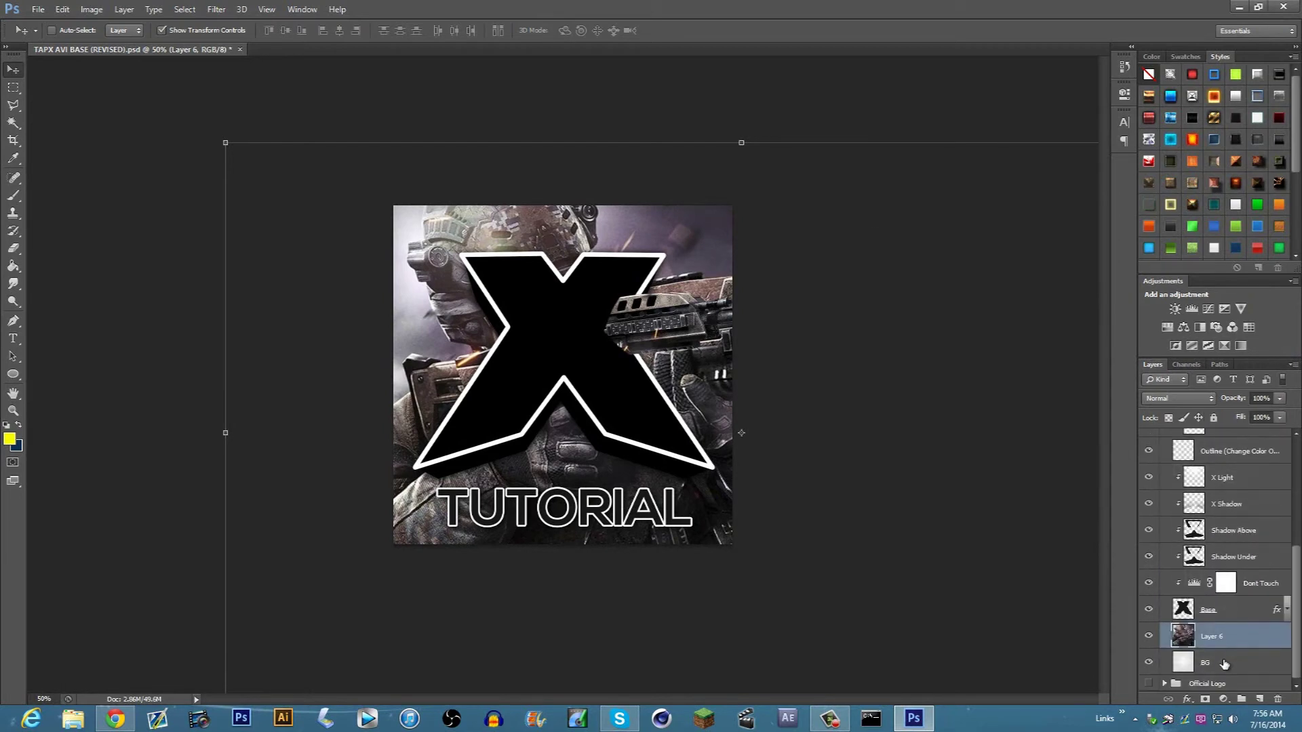
key("ctrl+z")
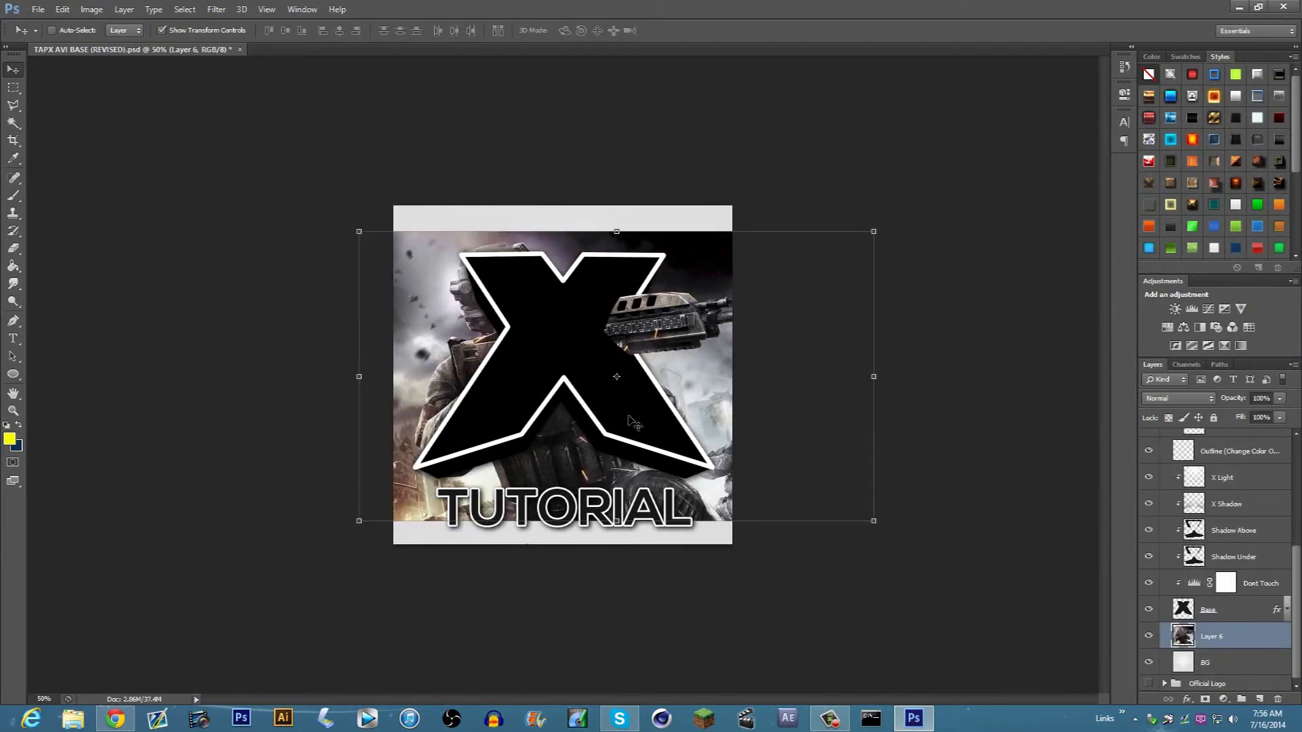
Duplicate Layer 6 as Layer 6 copy 2 in the same document.
right_click(1224, 641)
left_click(1153, 138)
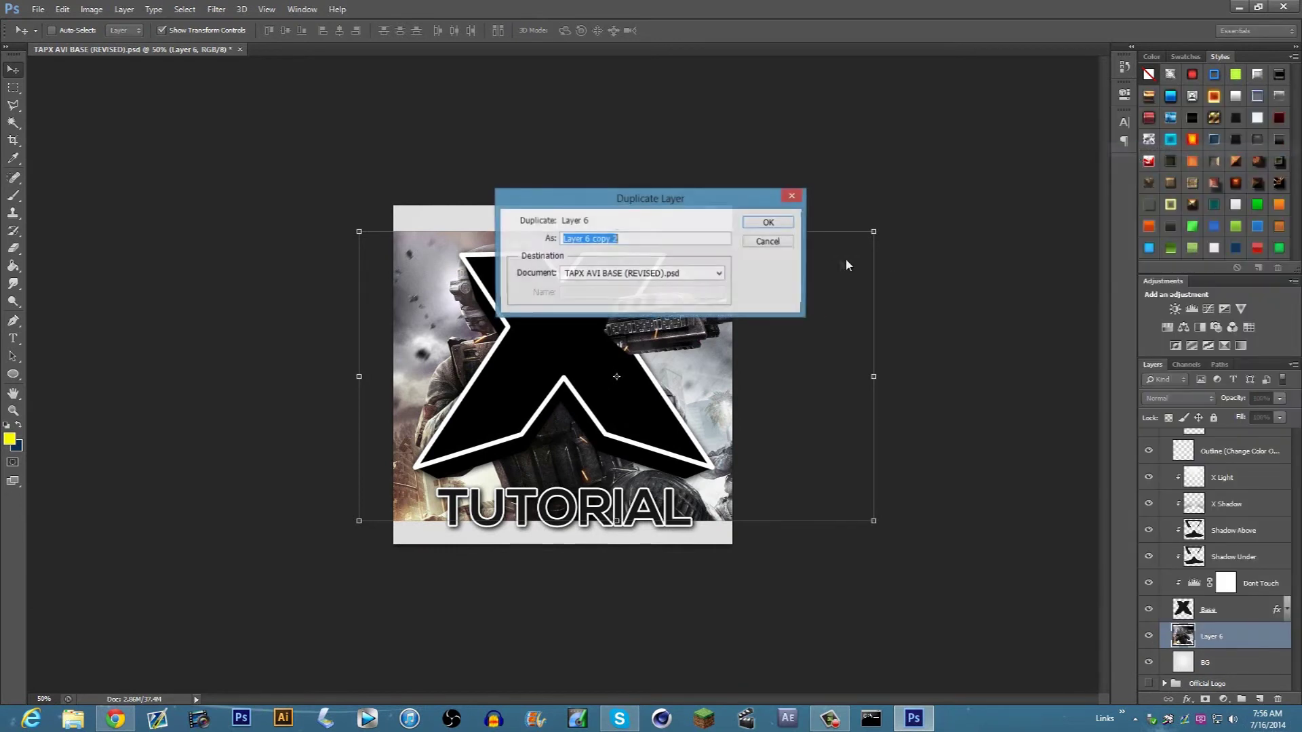
left_click(750, 227)
Enlarge and reposition Layer 6 copy 2 to cover the whole canvas, and set its opacity to 6%.
left_click_drag(358, 229, 244, 167)
left_click_drag(876, 522, 1124, 661)
left_click_drag(731, 428, 761, 448)
key("Return")
left_click(1279, 400)
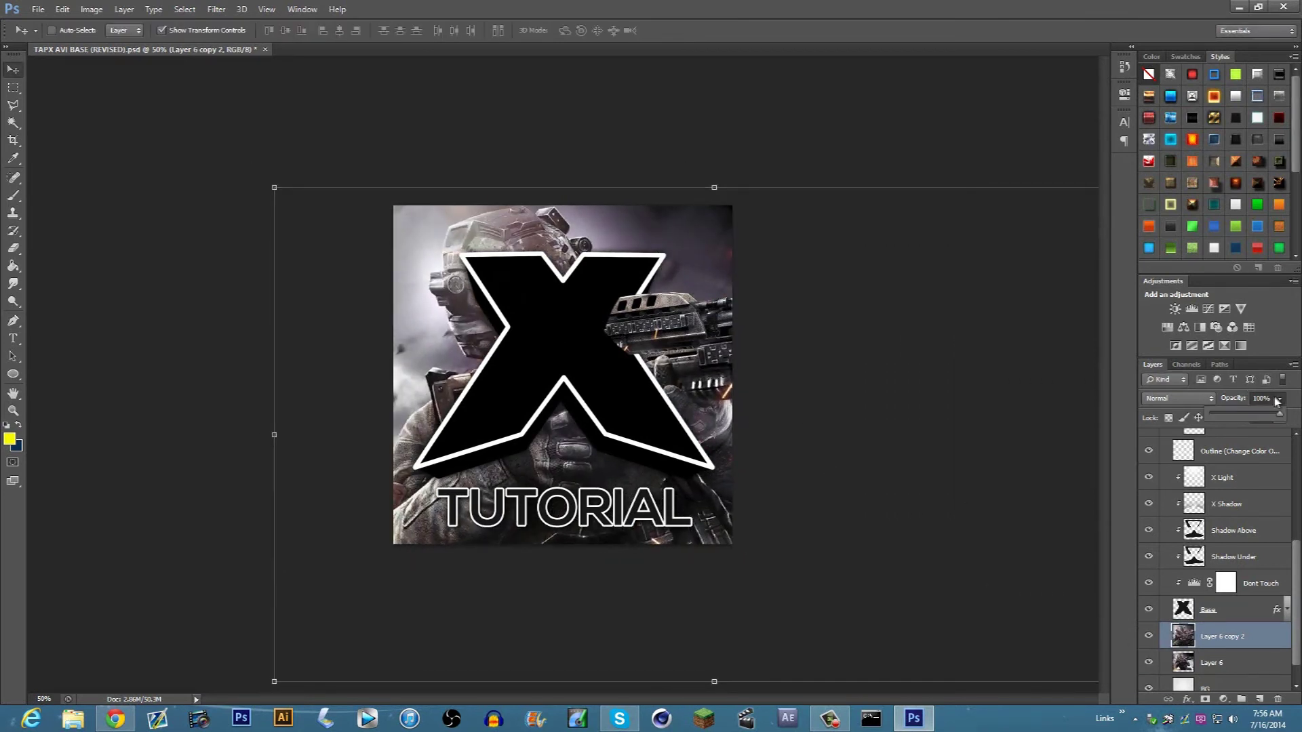
left_click_drag(1266, 409, 1215, 414)
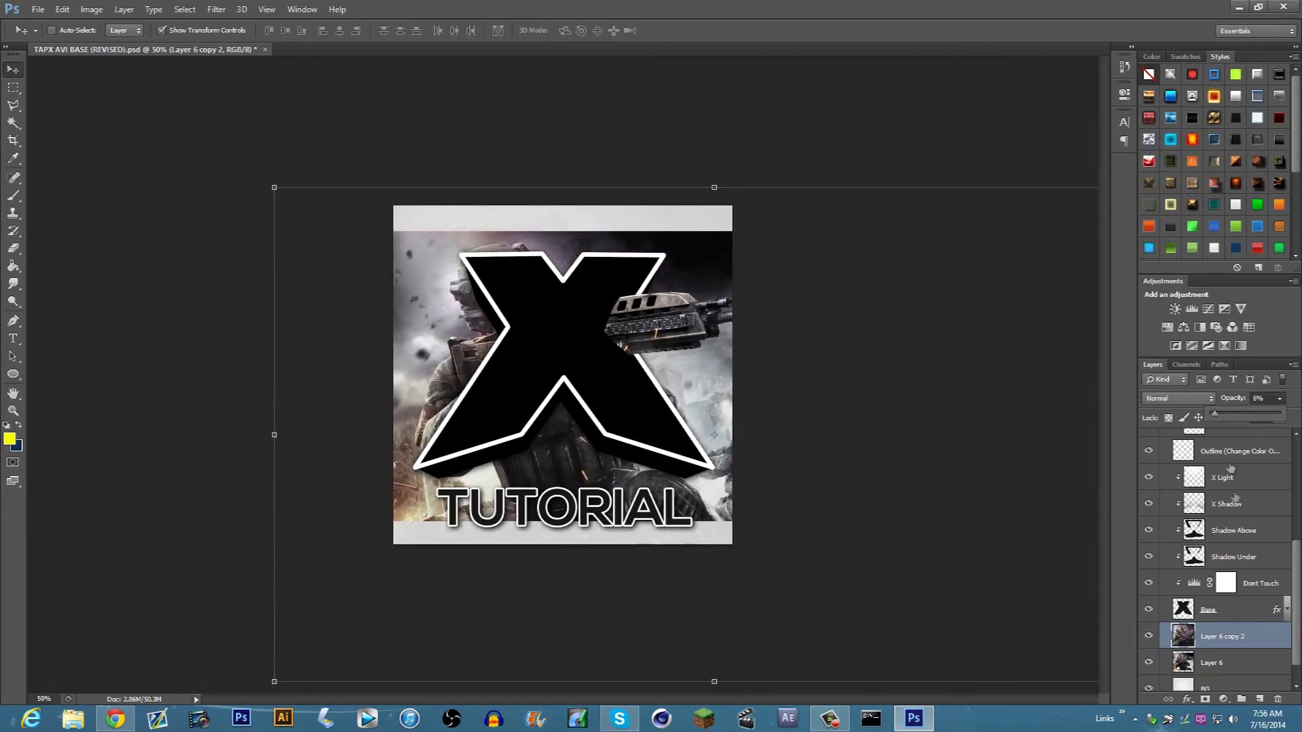
Move the original Layer 6 back beneath Shadow Under so it is clipped to the X.
left_click(1227, 662)
left_click_drag(1227, 662, 1235, 566)
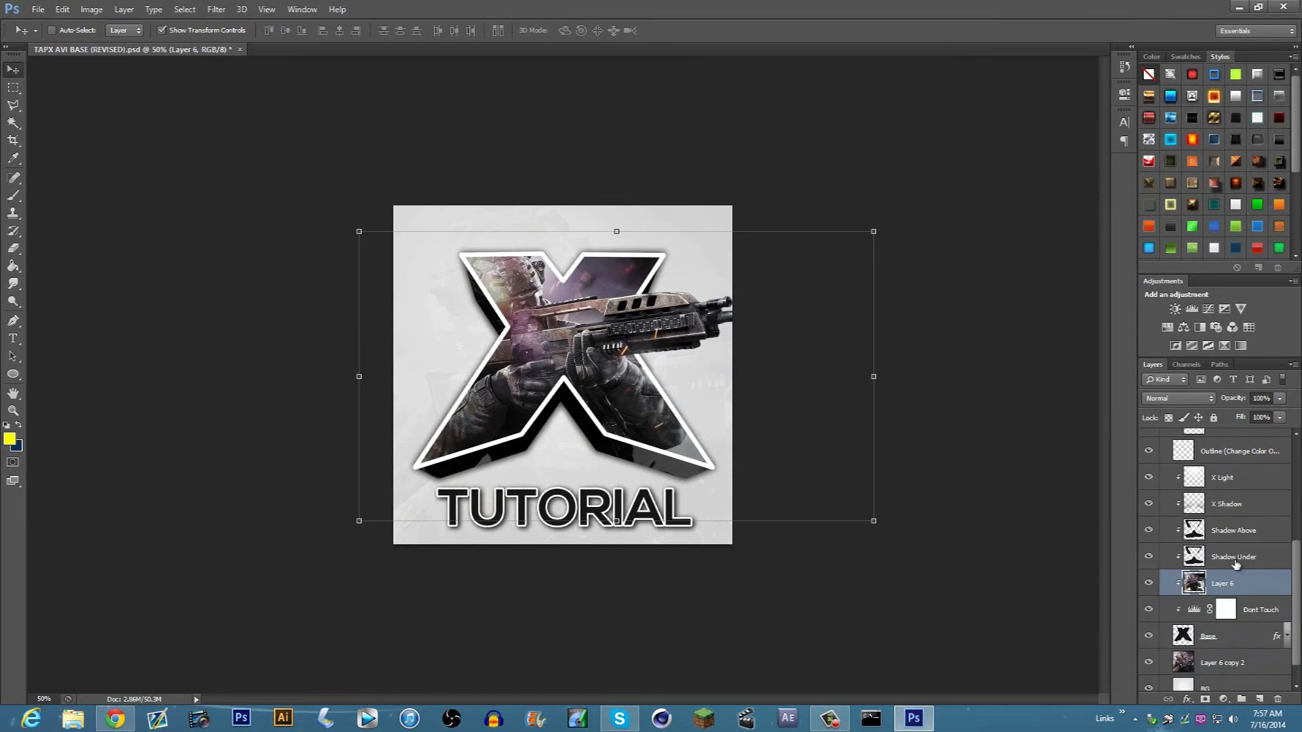
left_click(1246, 536)
key("ctrl+plus")
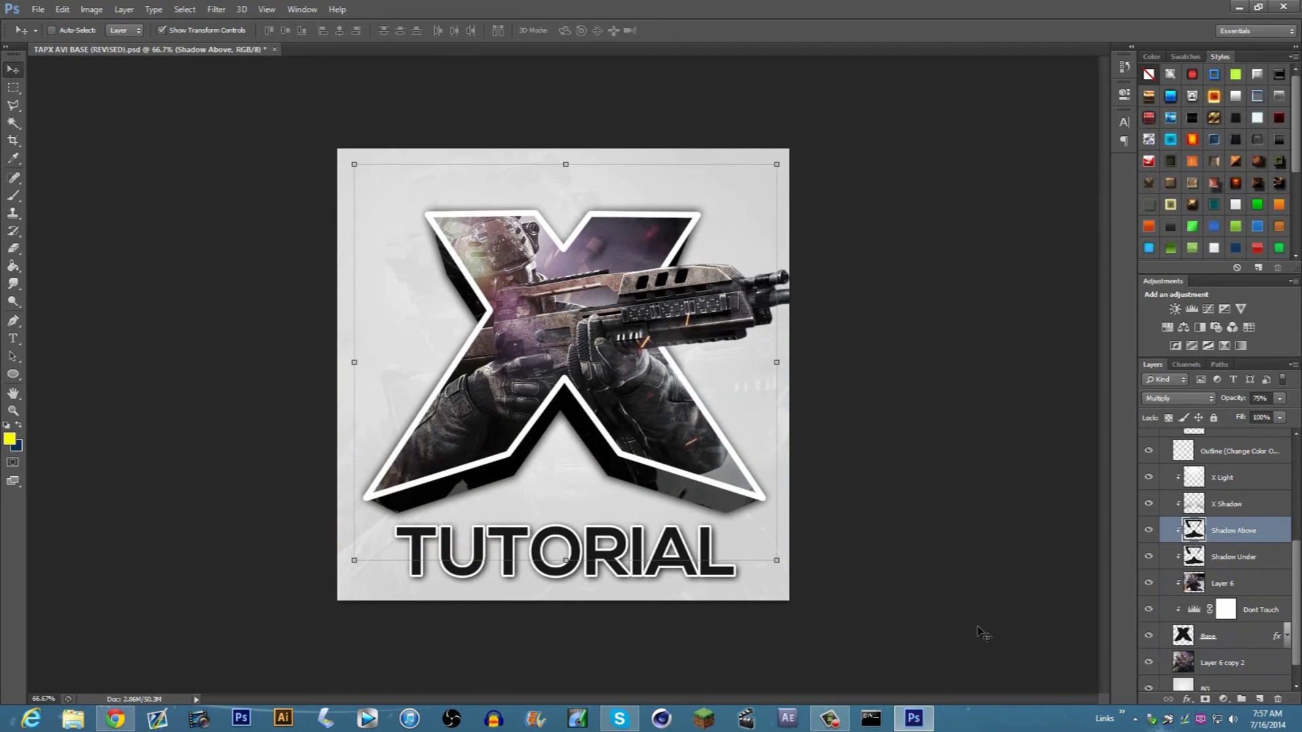
key("ctrl+minus")
left_click(1226, 662)
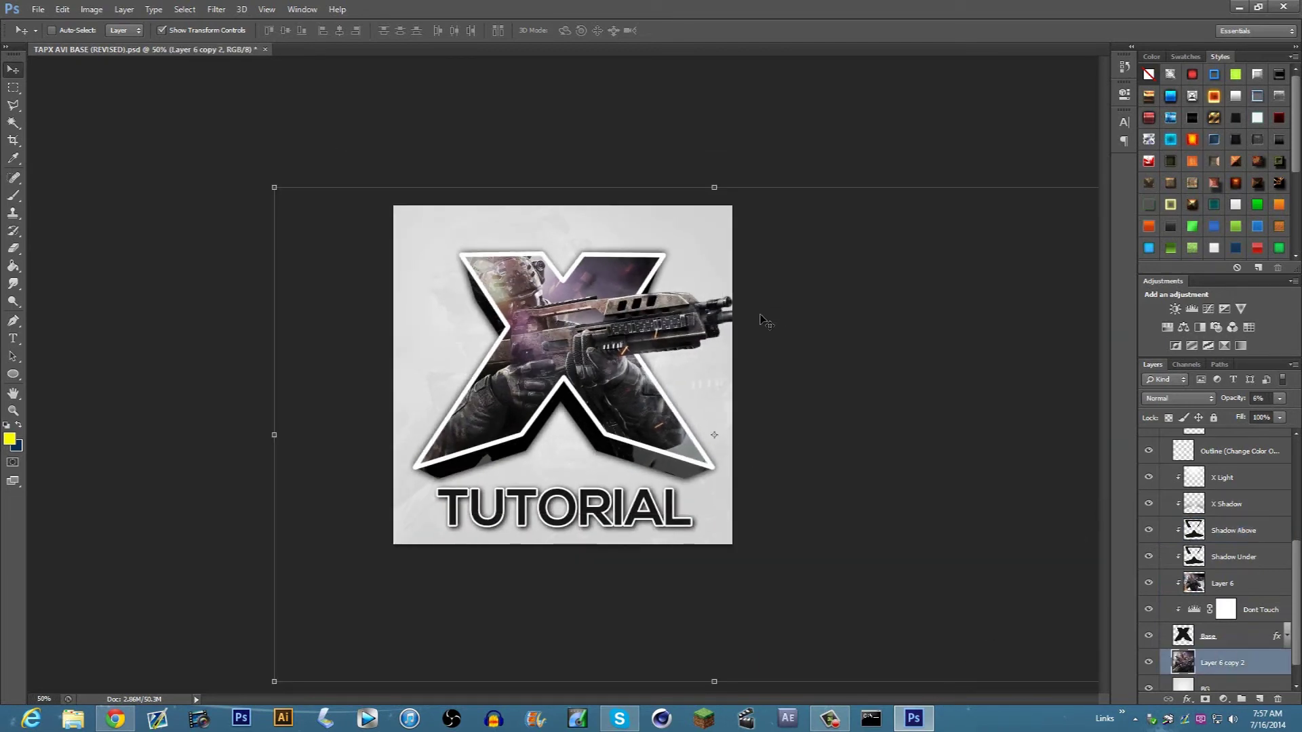
key("ctrl+minus")
key("ctrl+minus")
key("ctrl+plus")
key("ctrl+plus")
key("ctrl+plus")
key("ctrl+minus")
Duplicate Layer 6 copy 2 as Layer 6 copy 3, place it above CM Font and clip it to that text.
scroll(1222, 656, "down", 1)
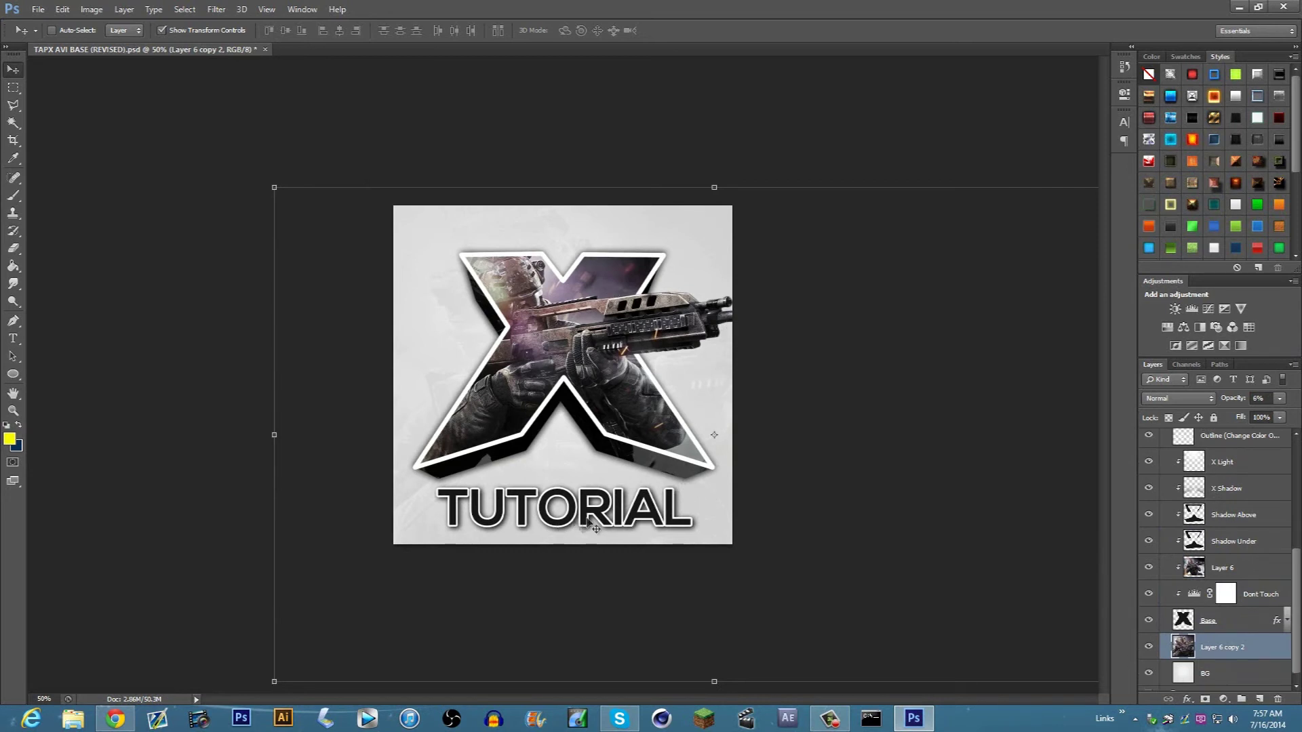
right_click(1238, 651)
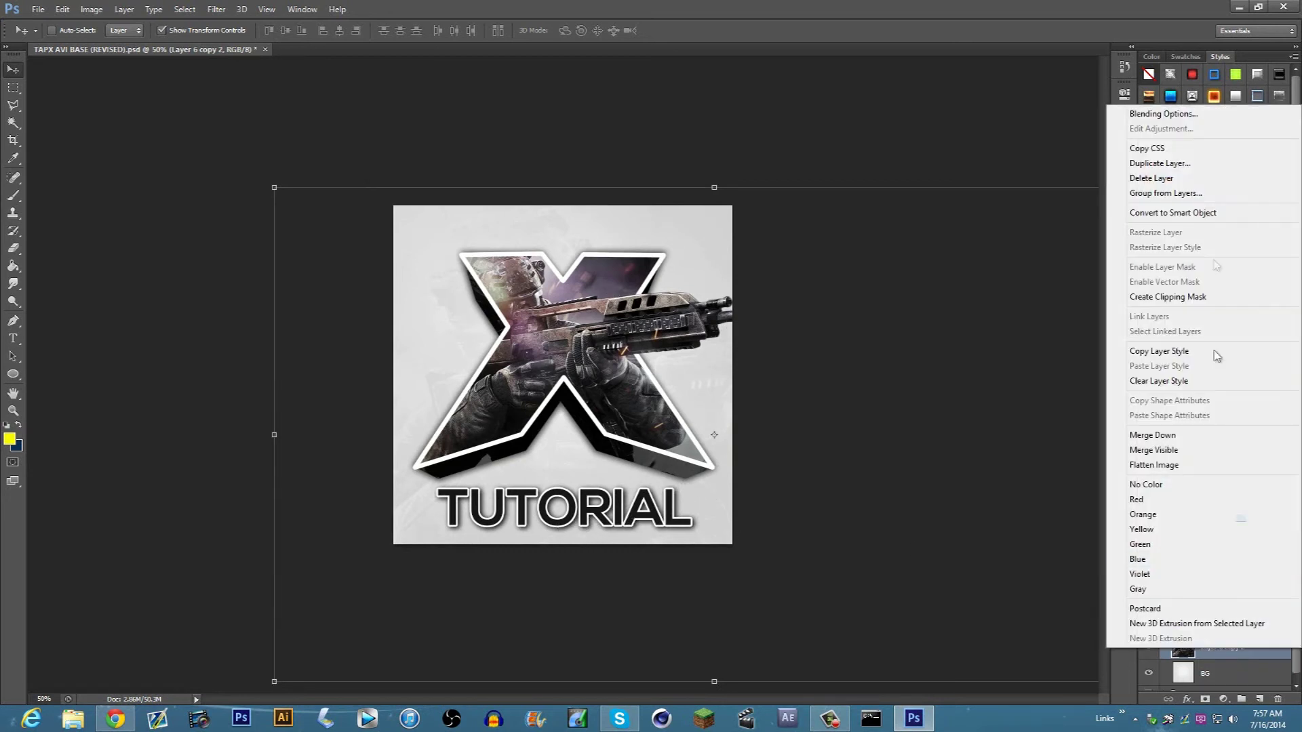
left_click(1200, 170)
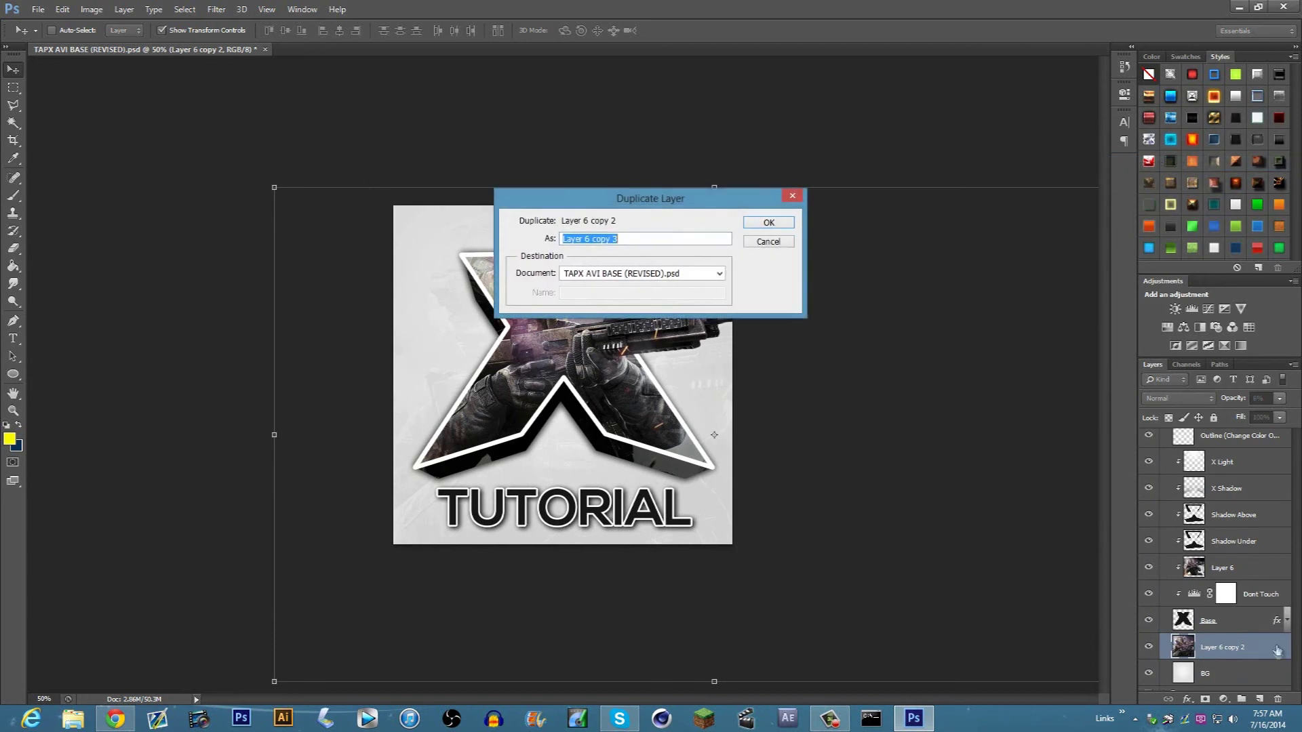
left_click(780, 225)
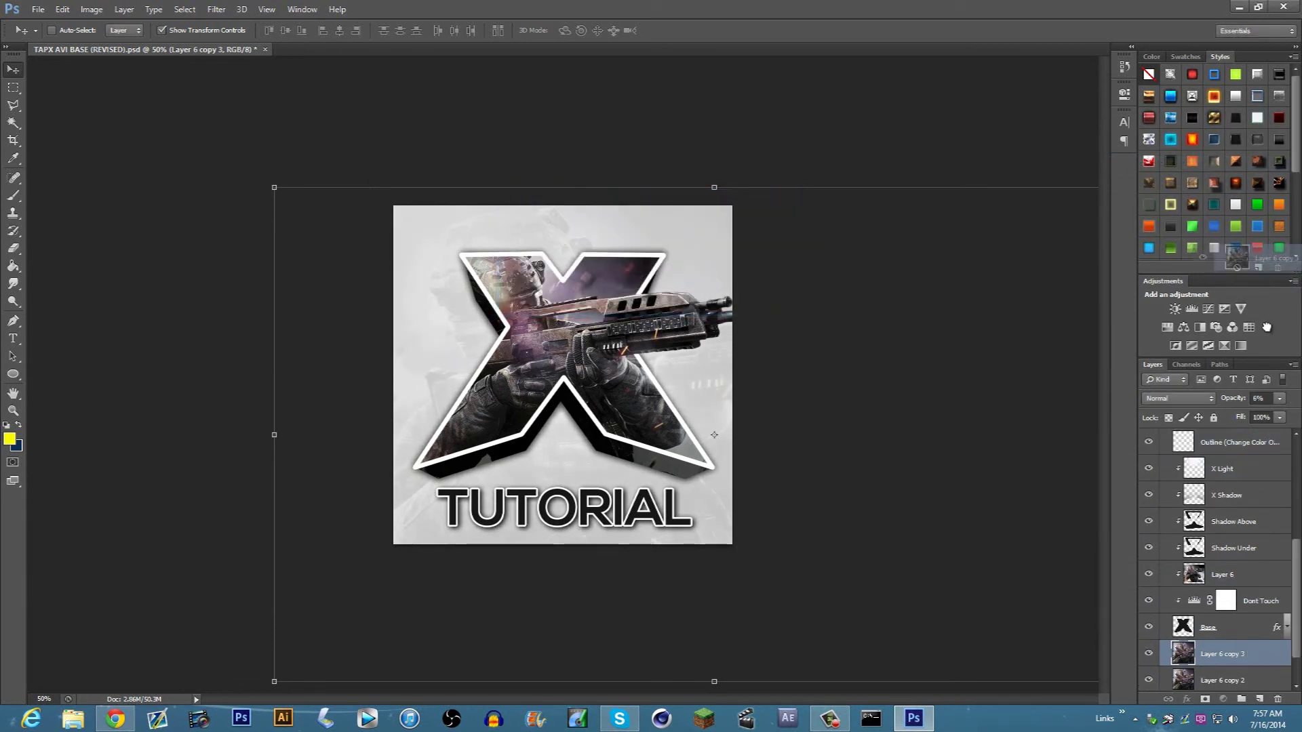
left_click_drag(1232, 400, 1224, 473)
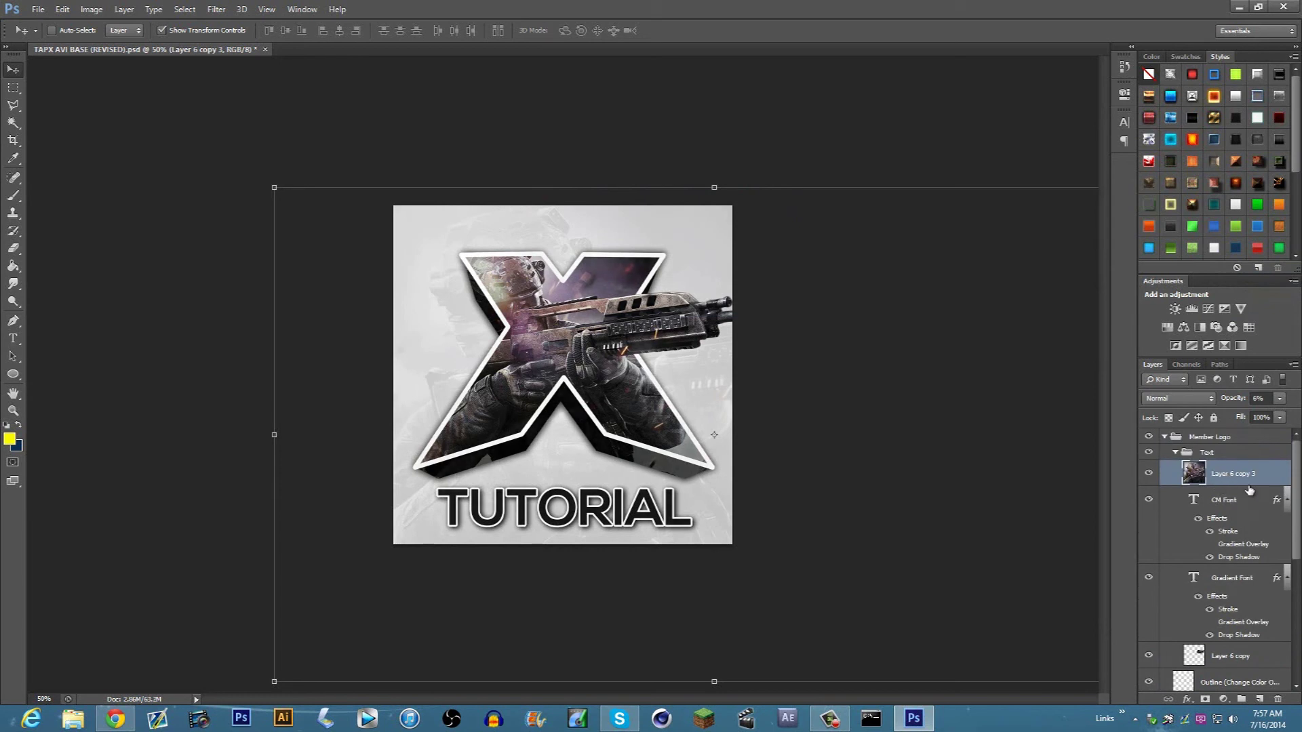
right_click(1229, 480)
left_click(1091, 355)
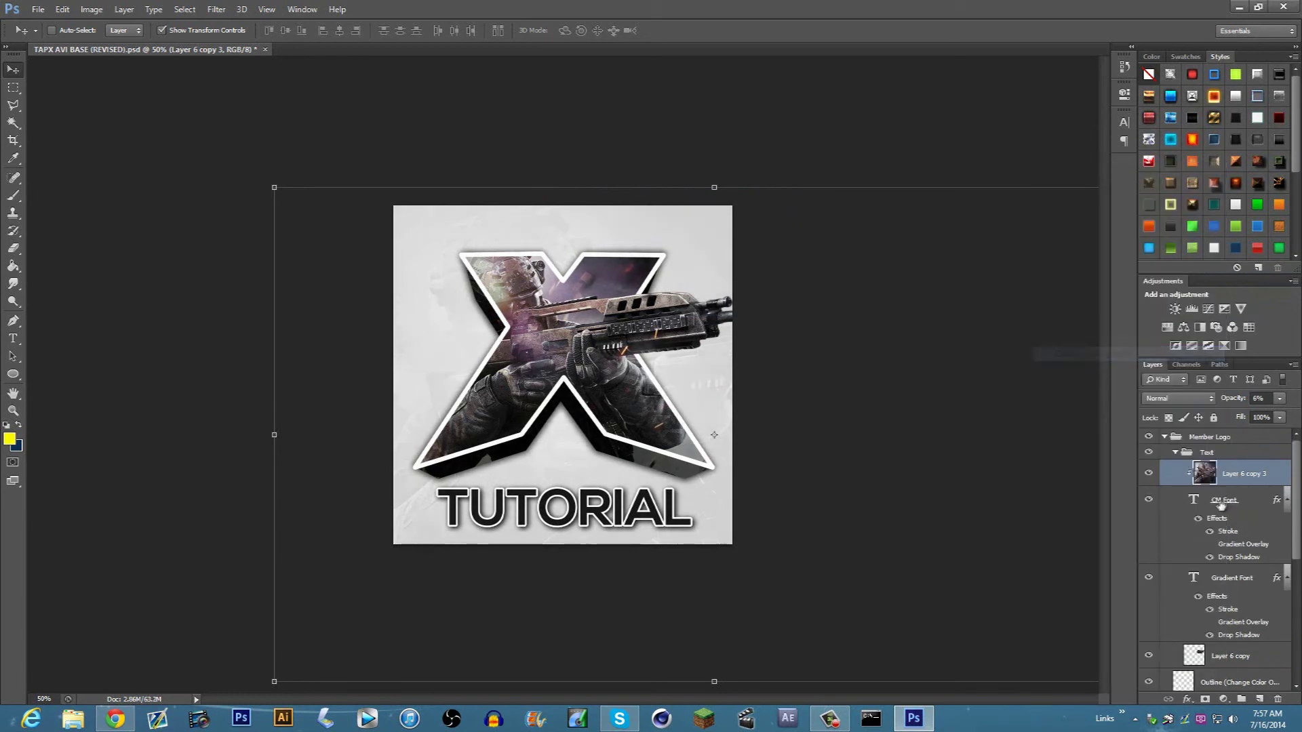
Set the opacity of Layer 6 copy 3 to 100% and shift its image down and right within the TUTORIAL text.
left_click(1279, 400)
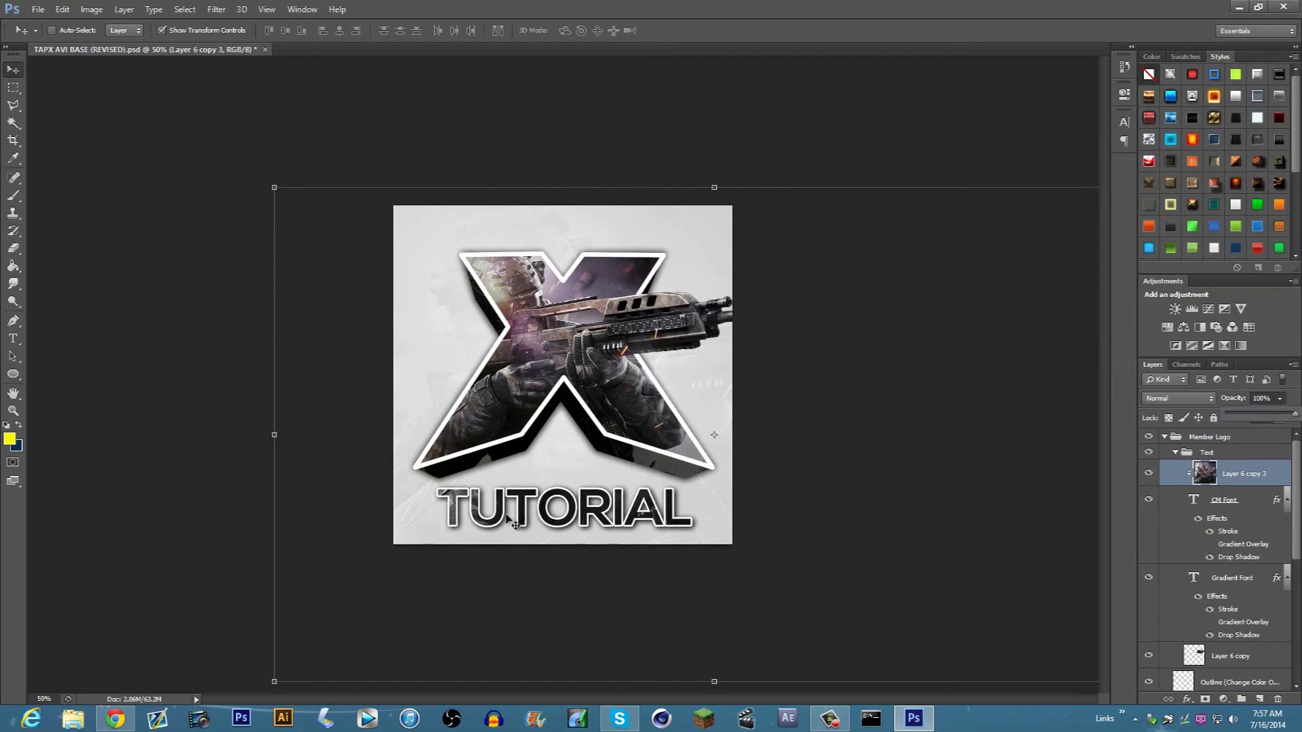
key("ctrl+plus")
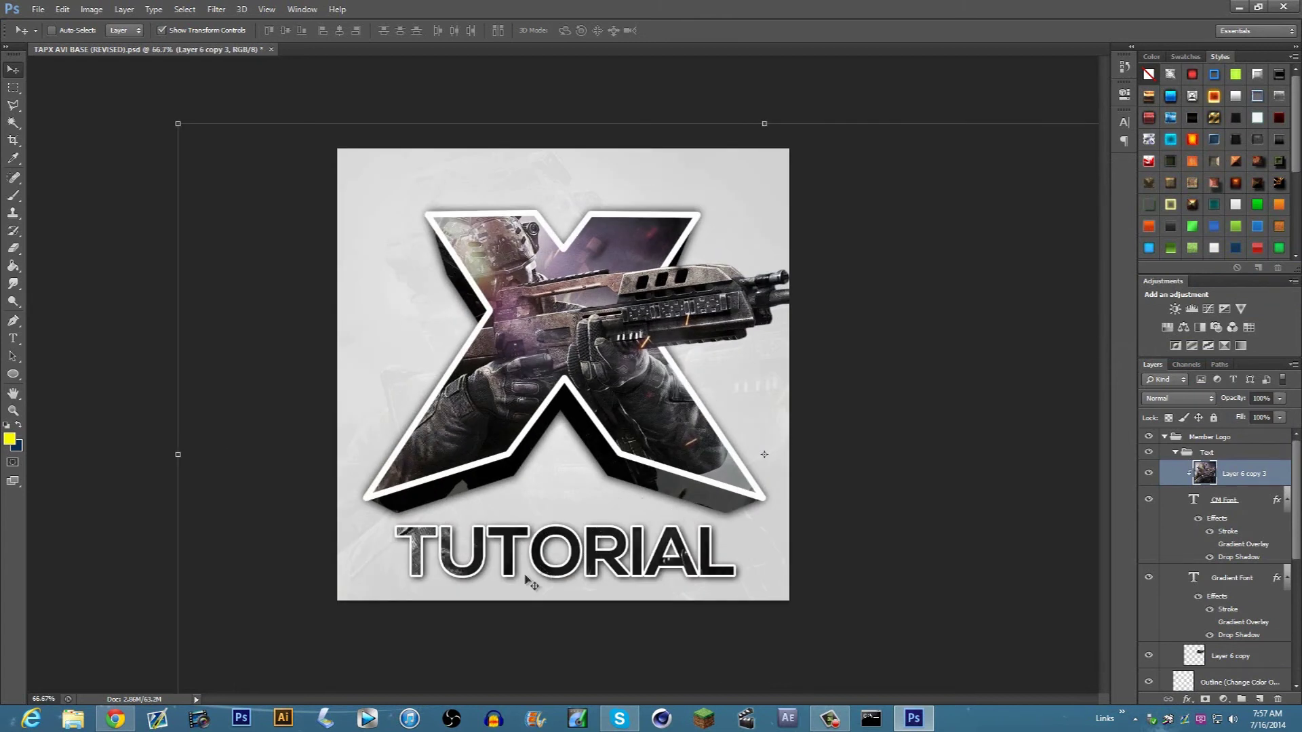
left_click_drag(578, 510, 604, 512)
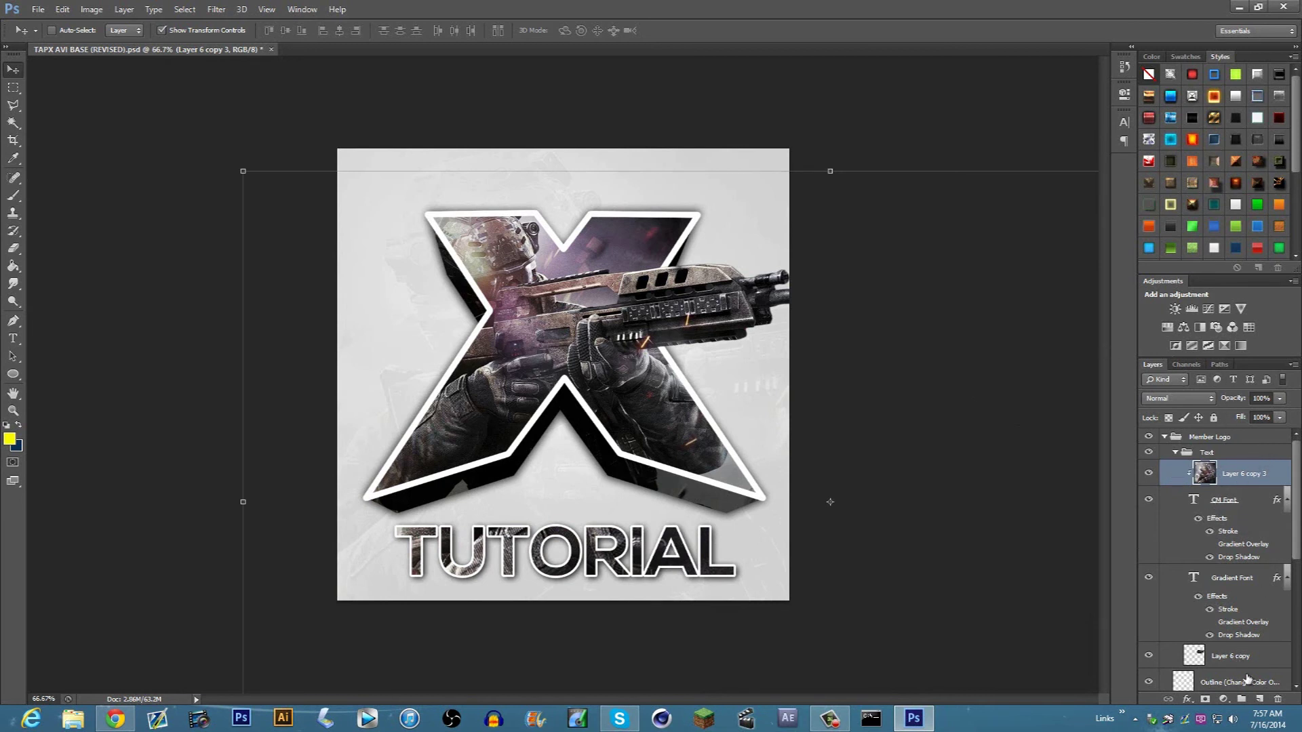
Try glowing orange, light metallic and black preset styles on the X's Outline (Change Color Overlay) layer.
left_click(1248, 680)
left_click(1216, 98)
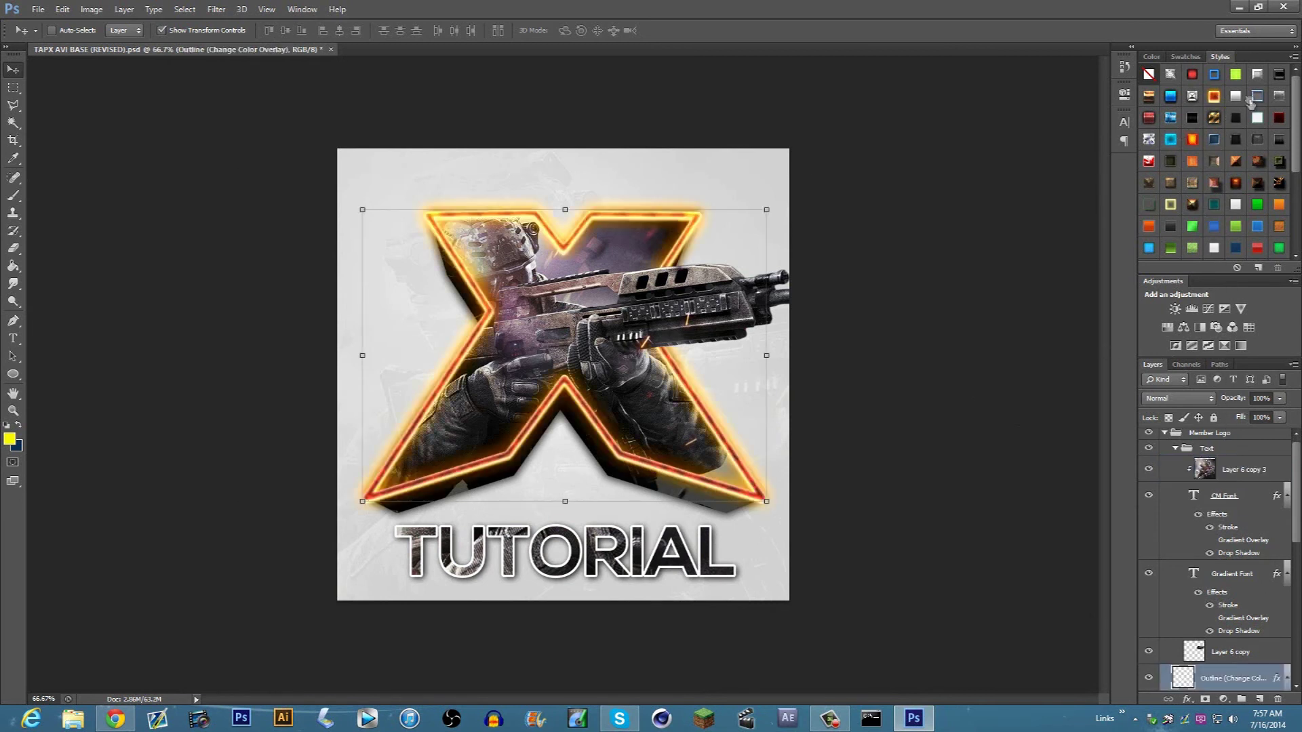
left_click(1256, 98)
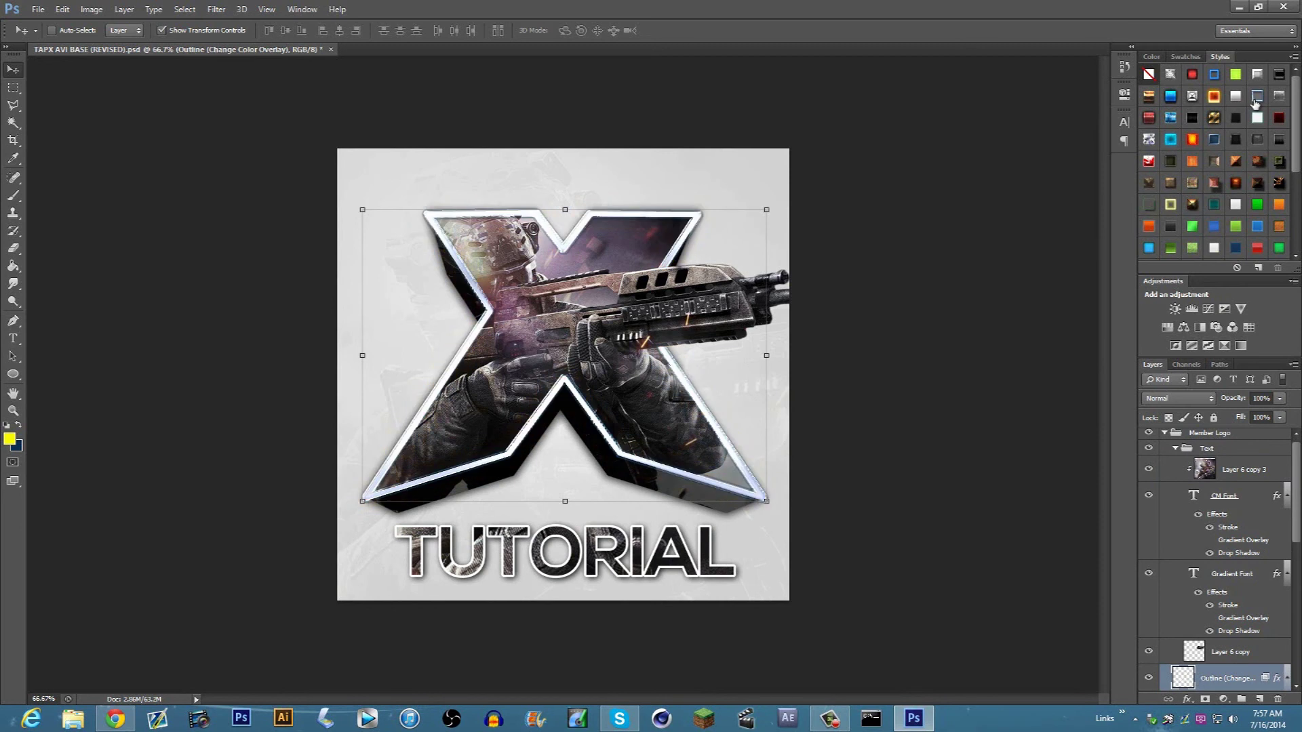
left_click(1280, 139)
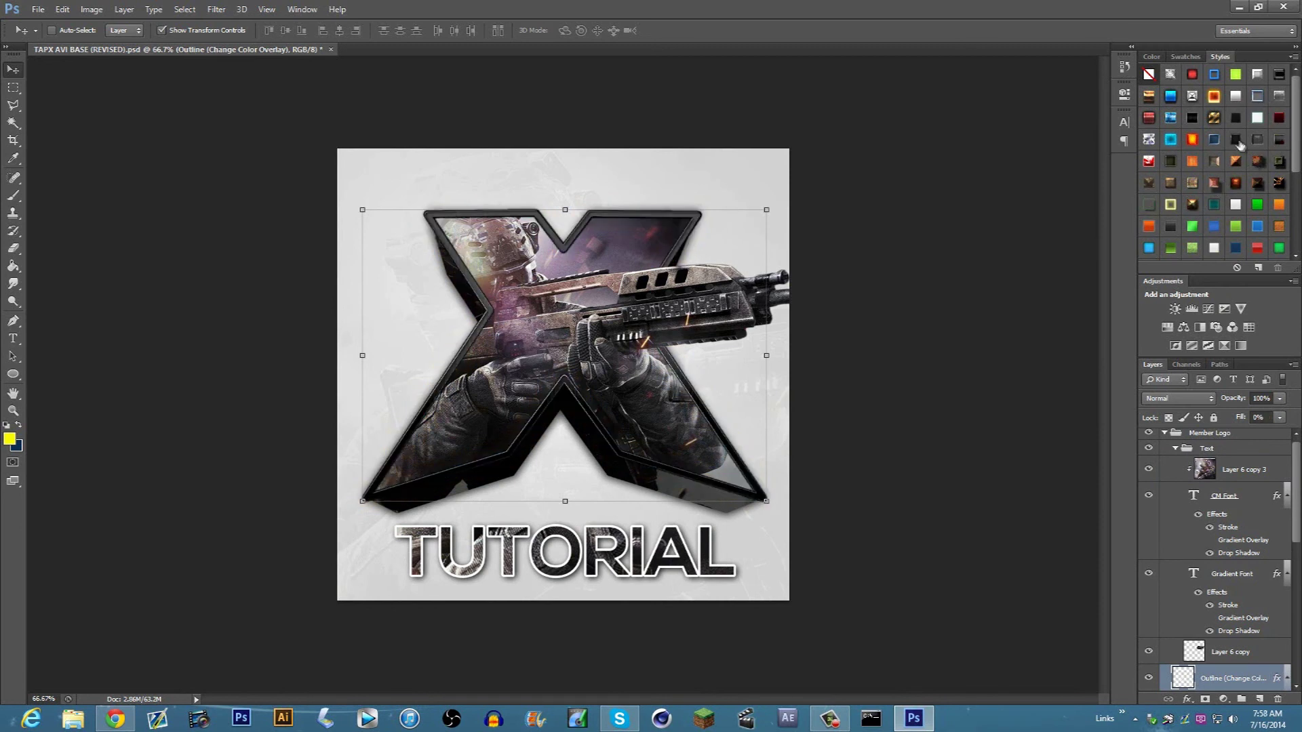
left_click(1236, 118)
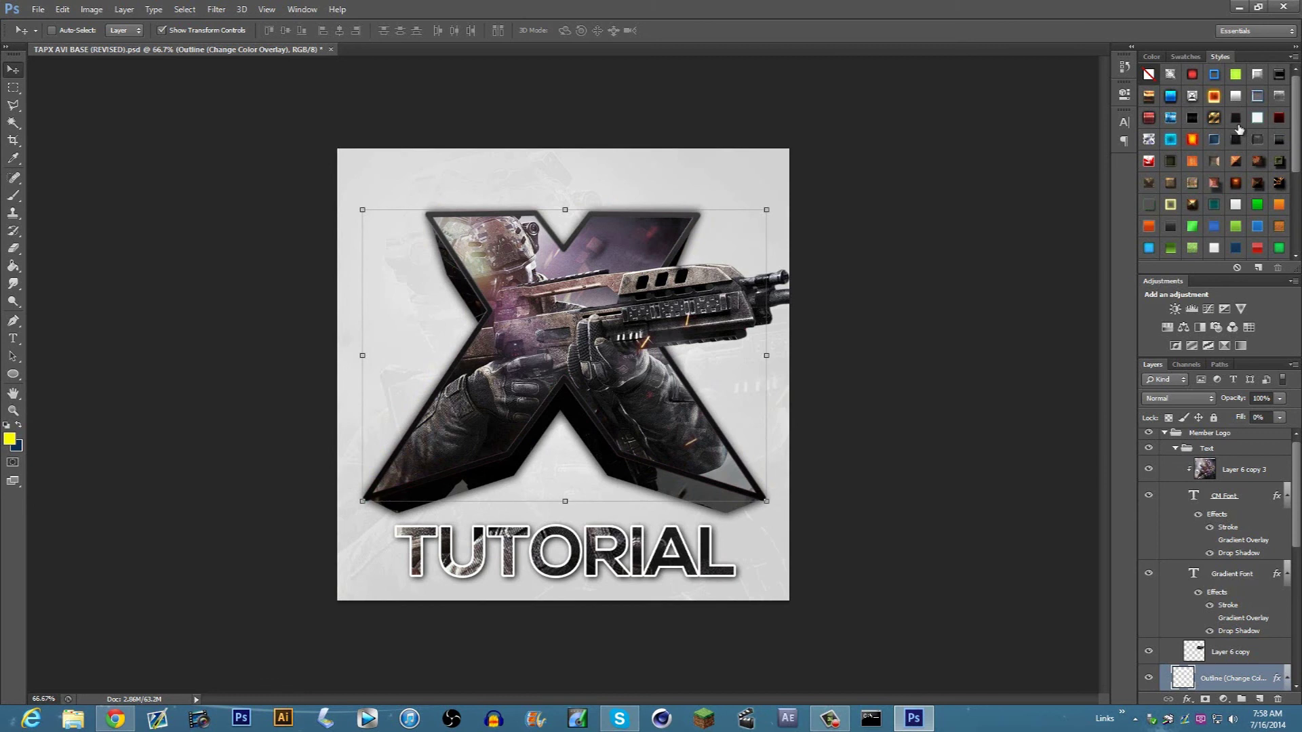
Apply a dark grey bevelled preset style to the X's Outline (Change Color Overlay) layer.
scroll(1236, 165, "down", 3)
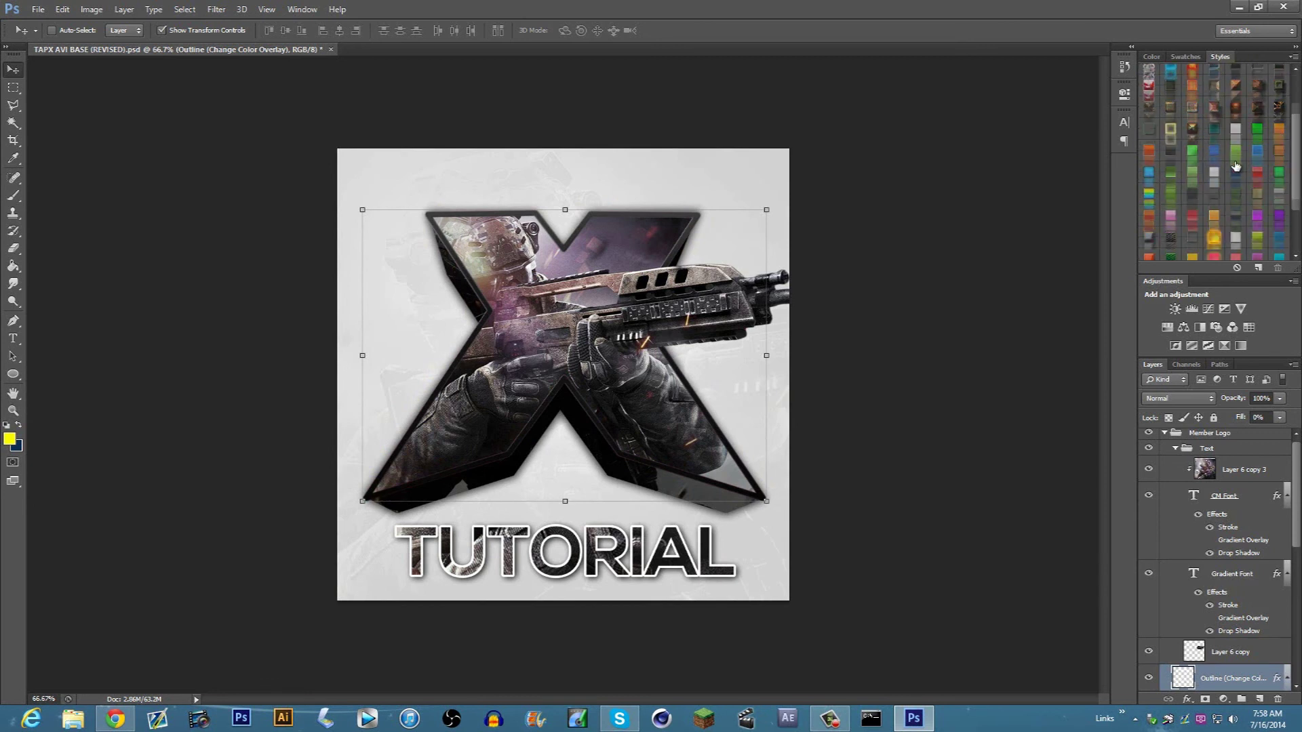
left_click(1171, 183)
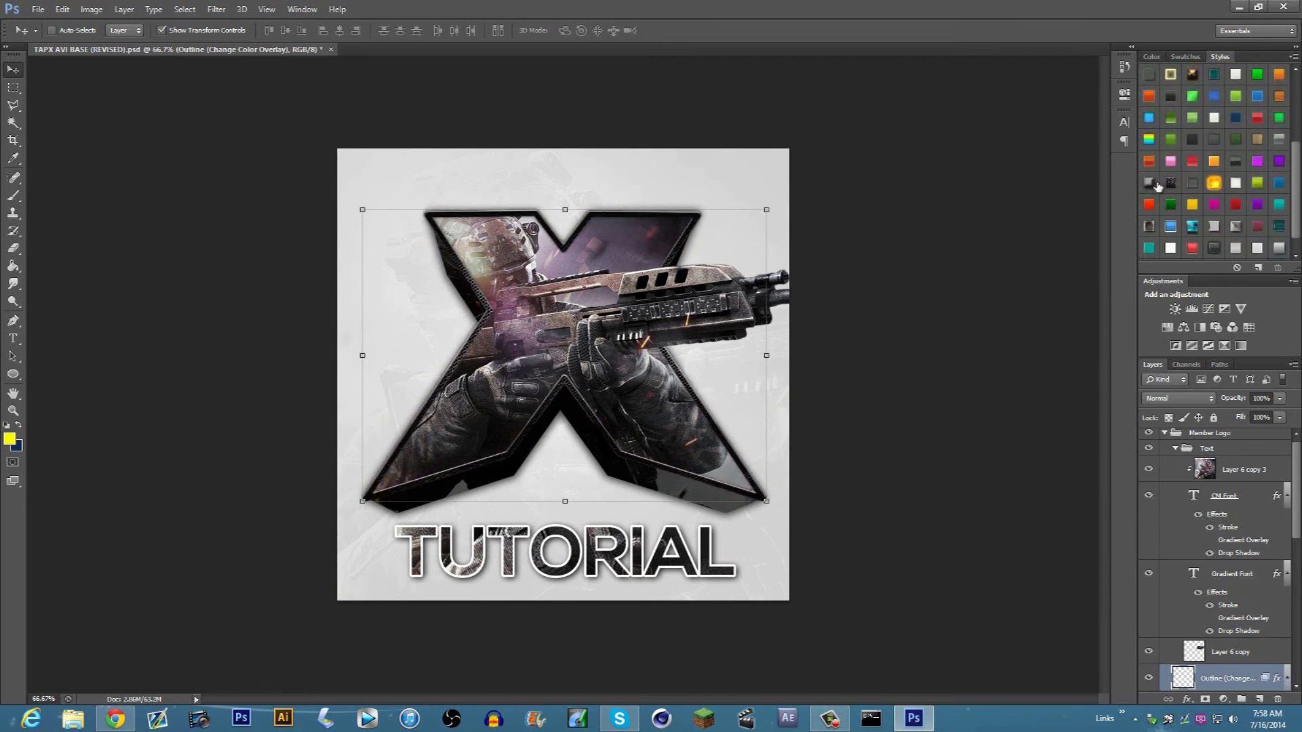
left_click(1156, 185)
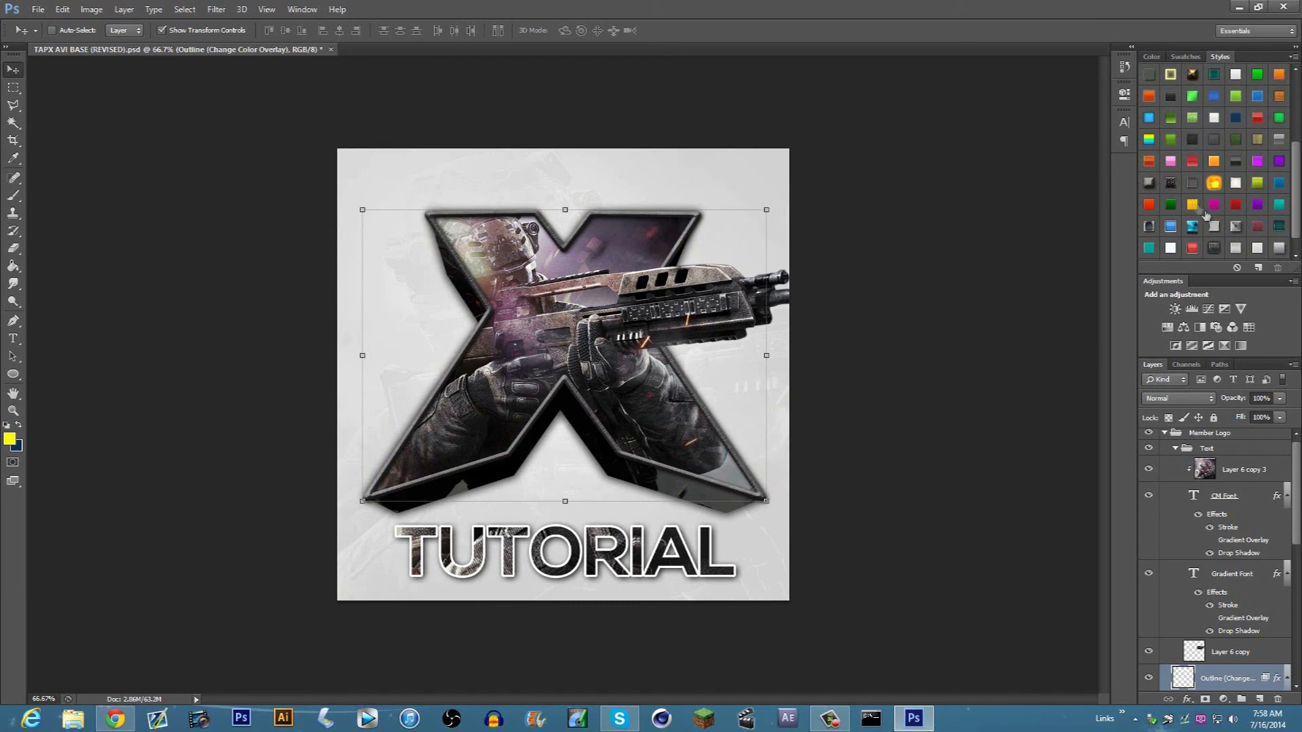
key("ctrl+minus")
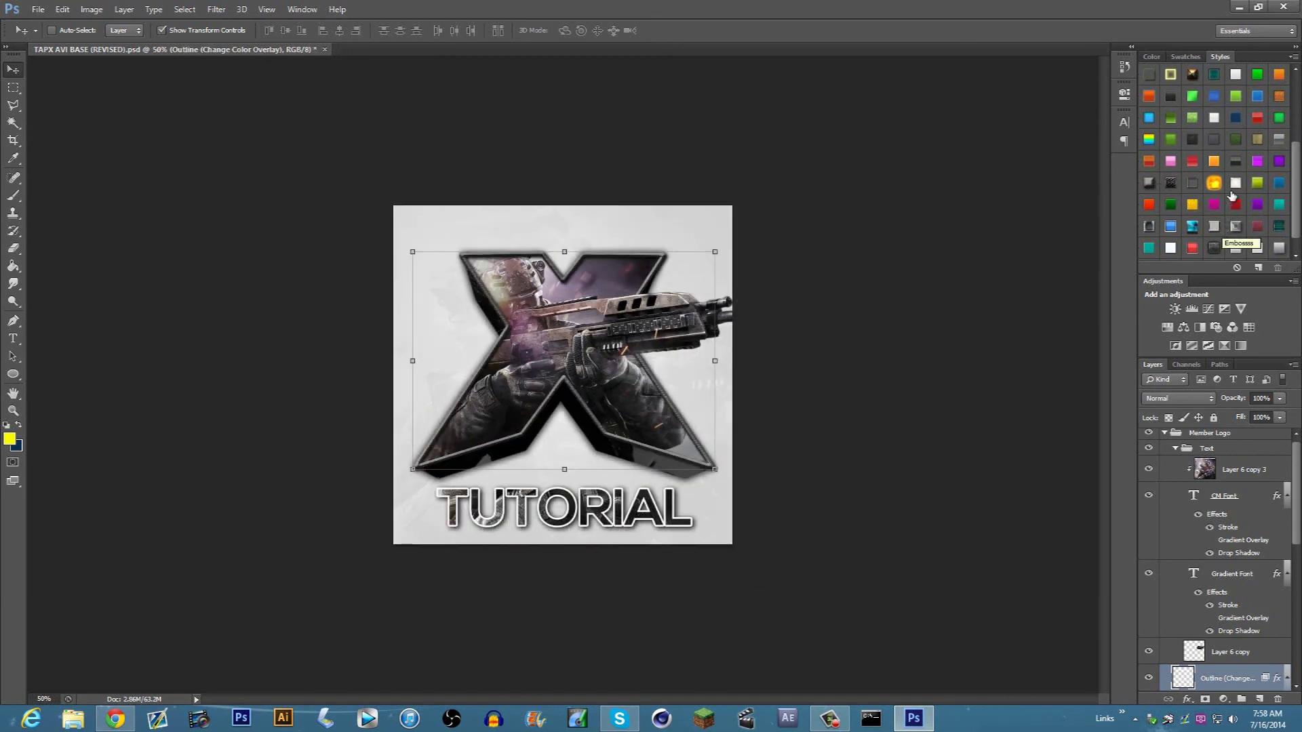
scroll(1233, 196, "up", 1)
scroll(1233, 204, "up", 6)
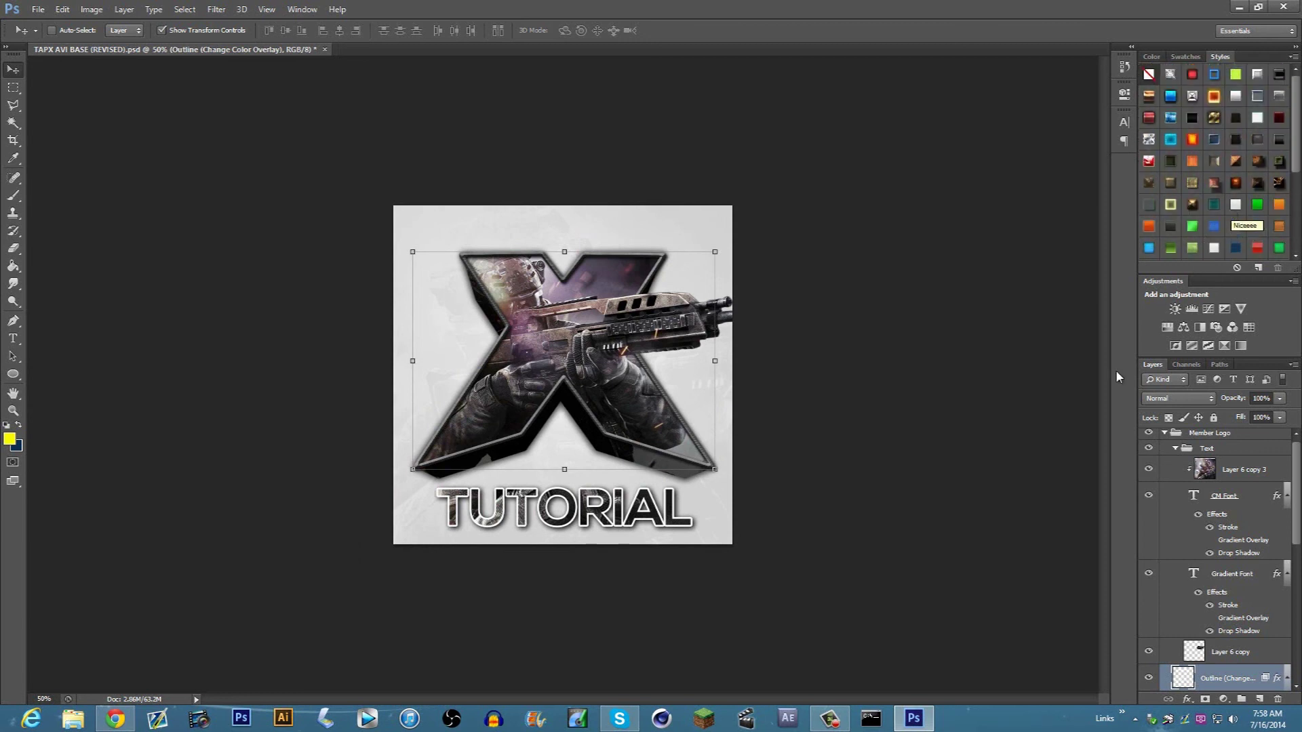
left_click(1229, 574)
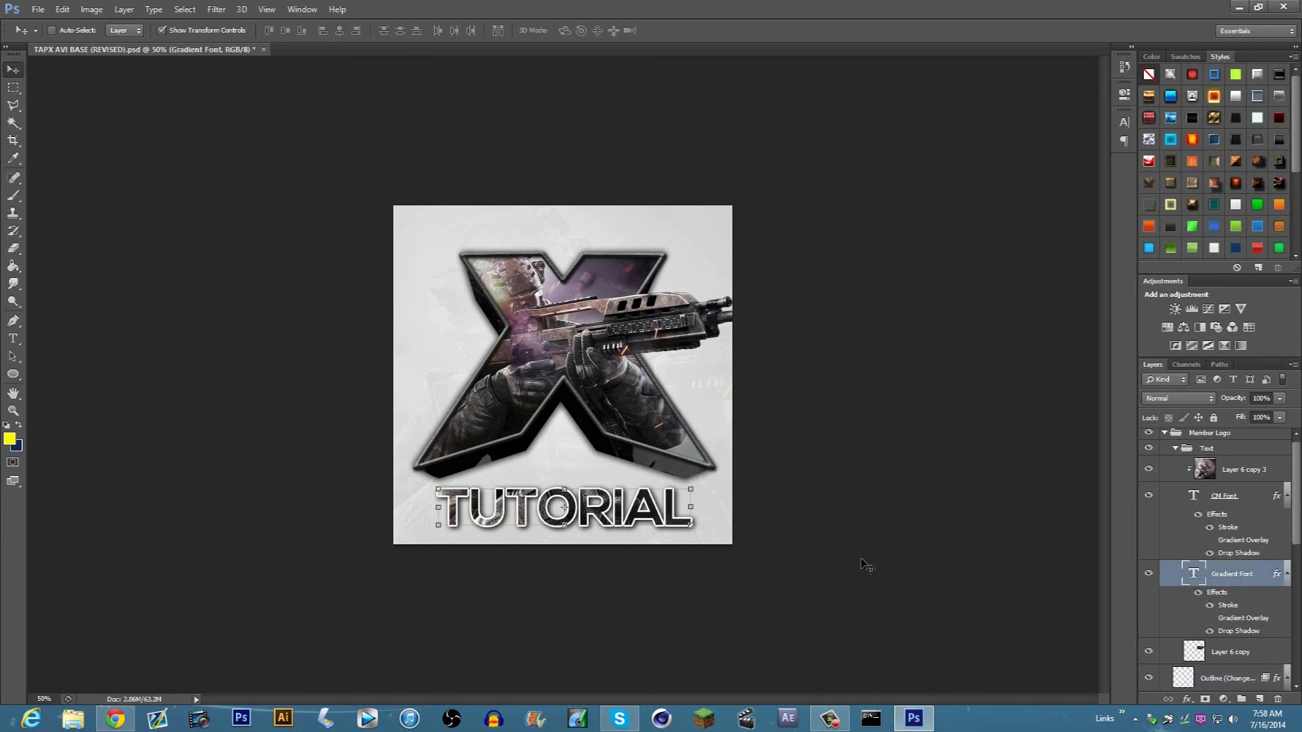
left_click(1205, 500)
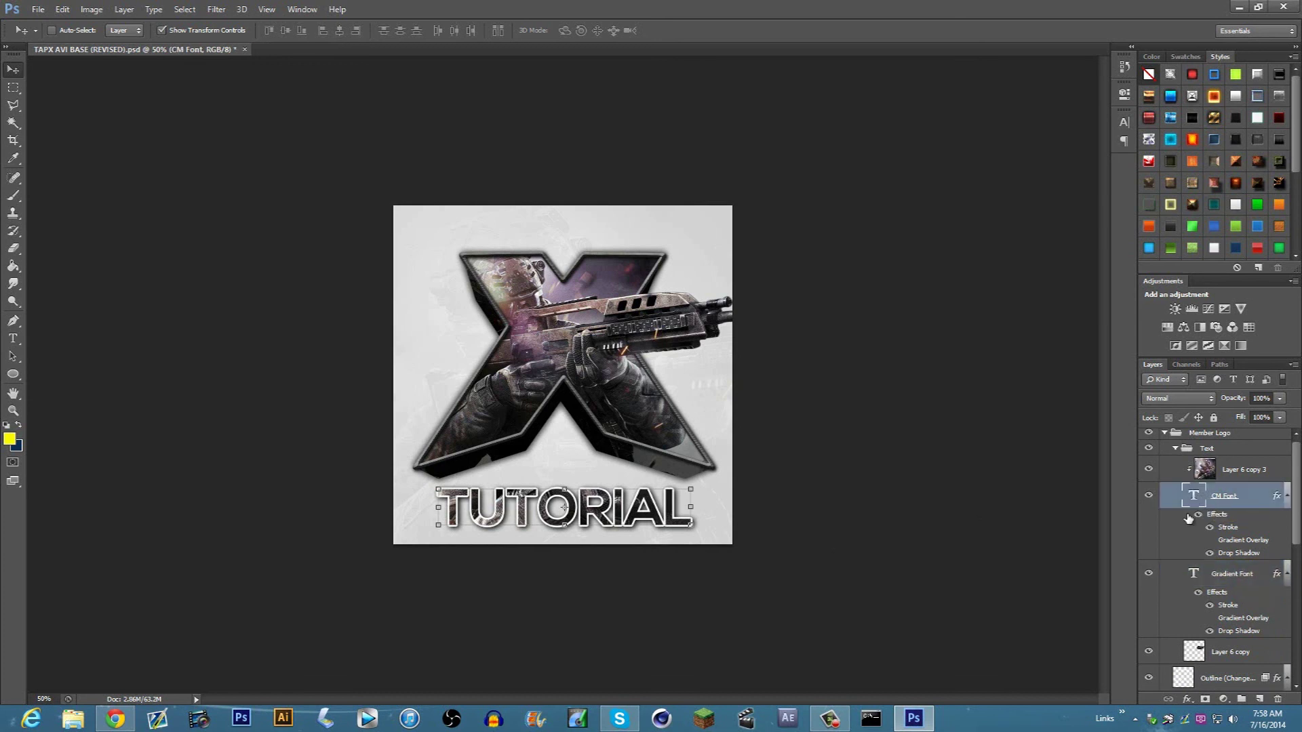
key("ctrl+plus")
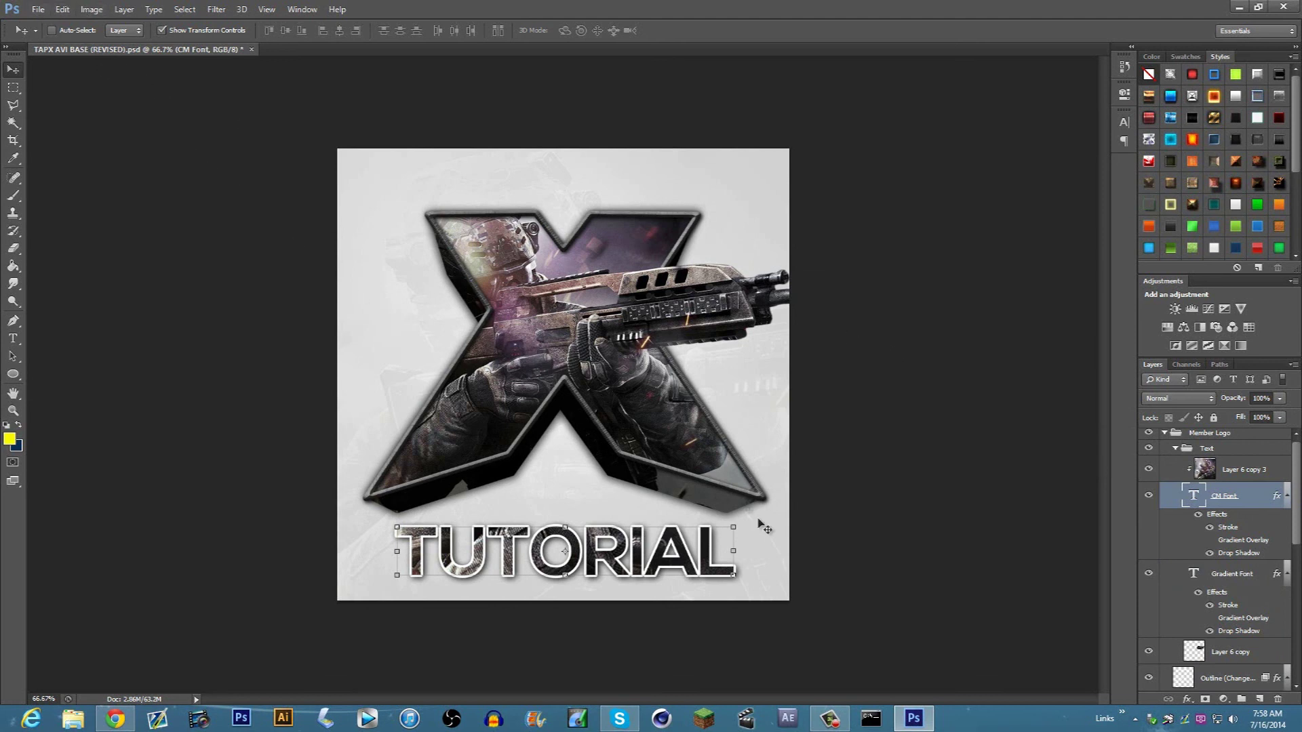
left_click(830, 721)
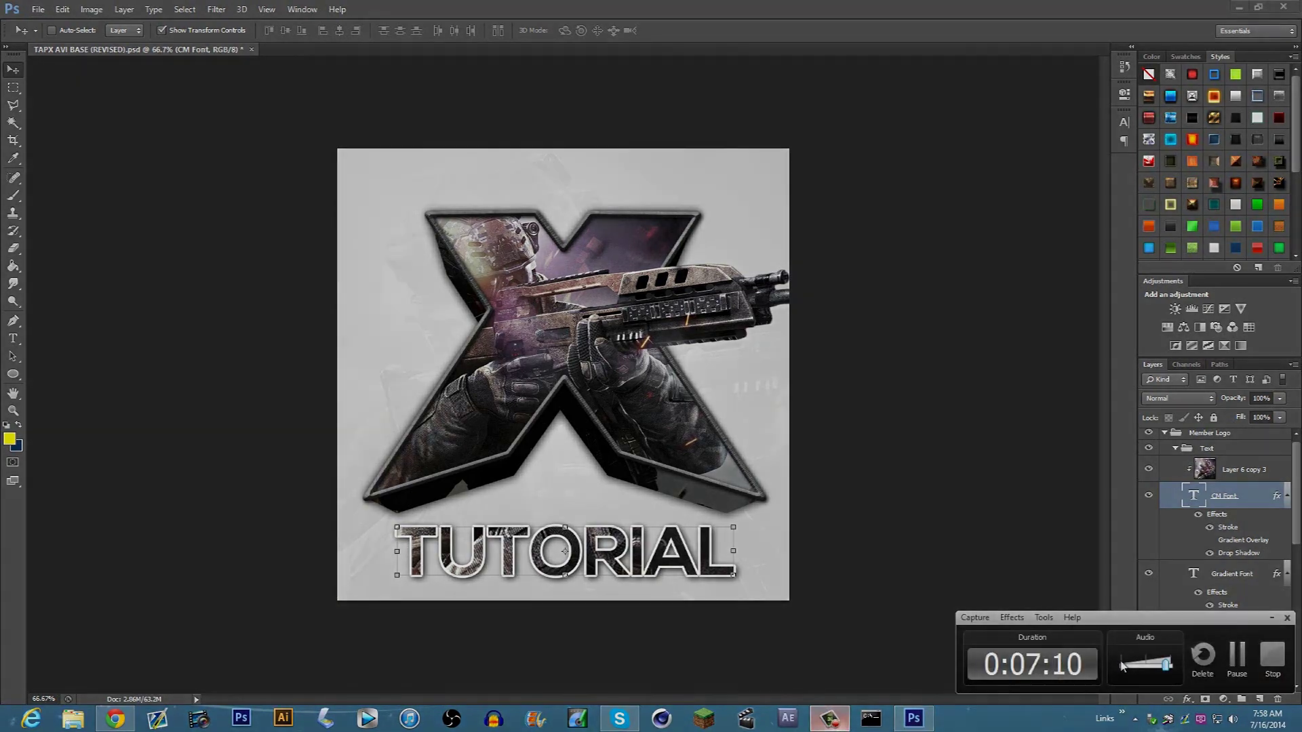